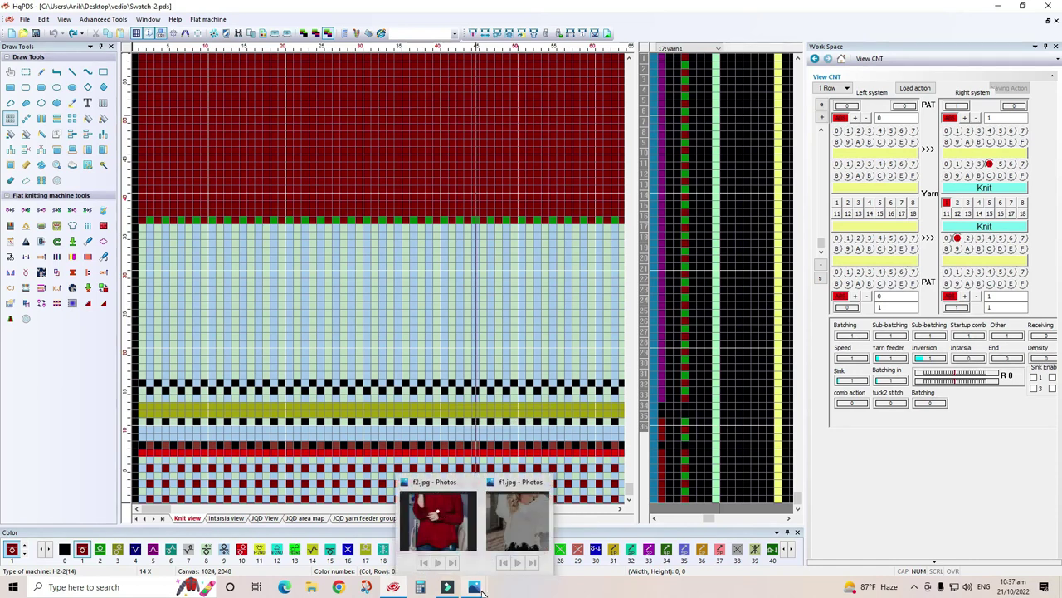
# Open the red and white sweater reference photos and arrange their windows side by side.
pyautogui.click(456, 536)
pyautogui.moveTo(474, 587)
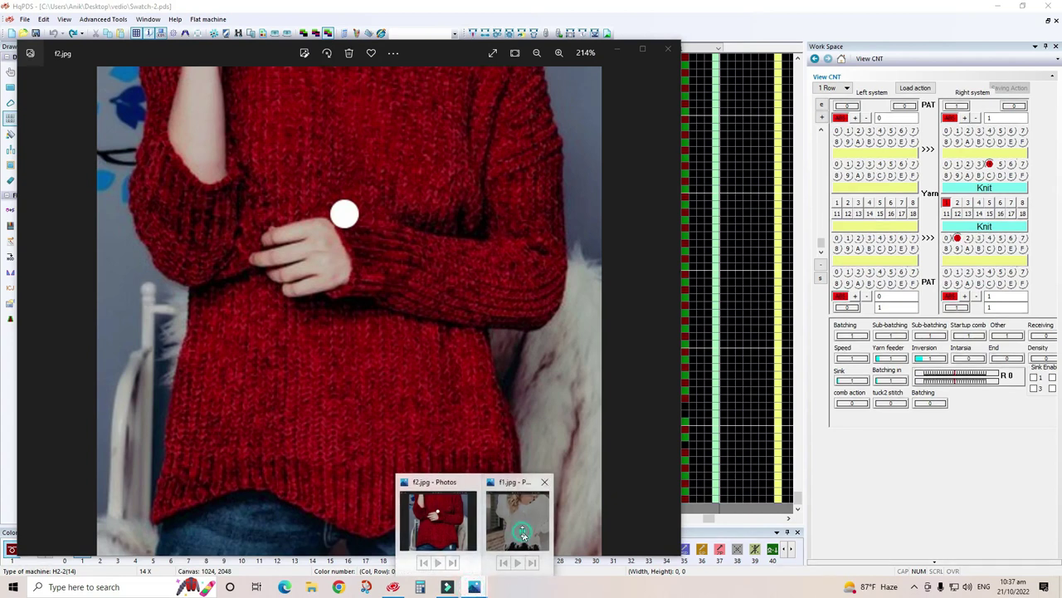
pyautogui.click(522, 533)
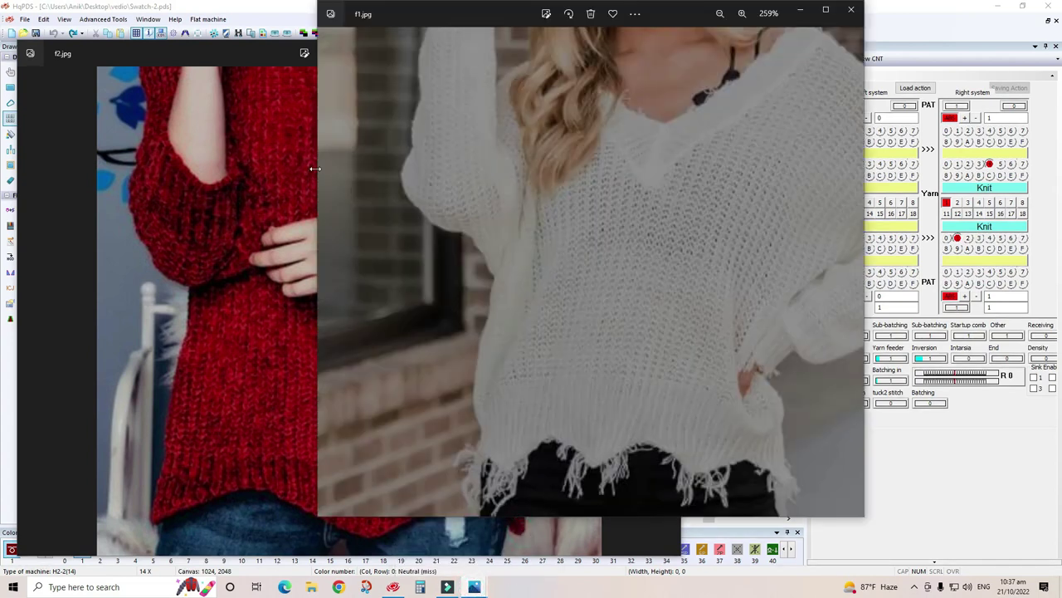
pyautogui.moveTo(316, 169); pyautogui.dragTo(562, 169)
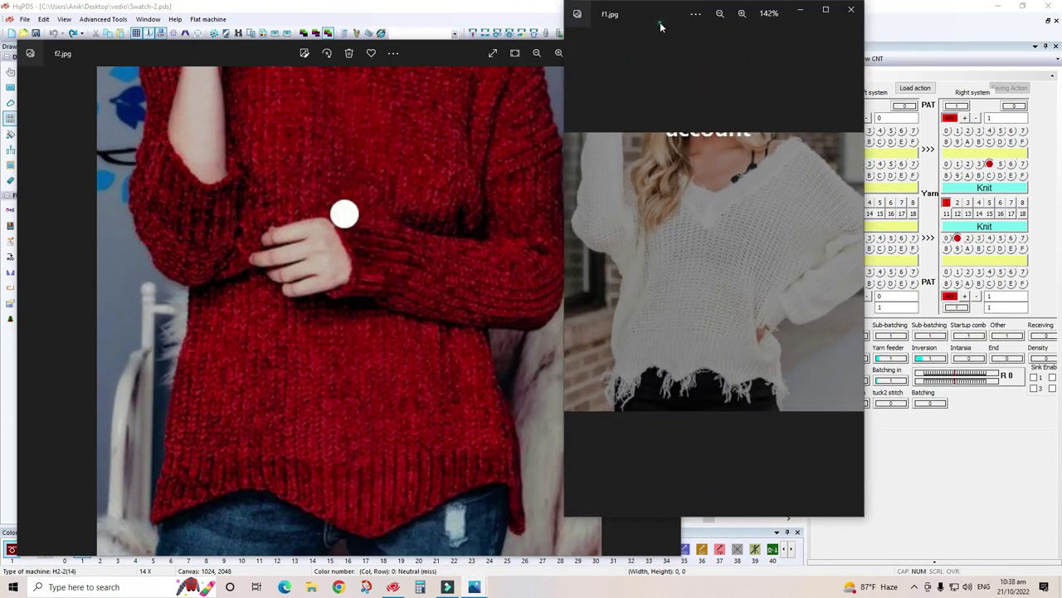
pyautogui.moveTo(661, 27); pyautogui.dragTo(718, 74)
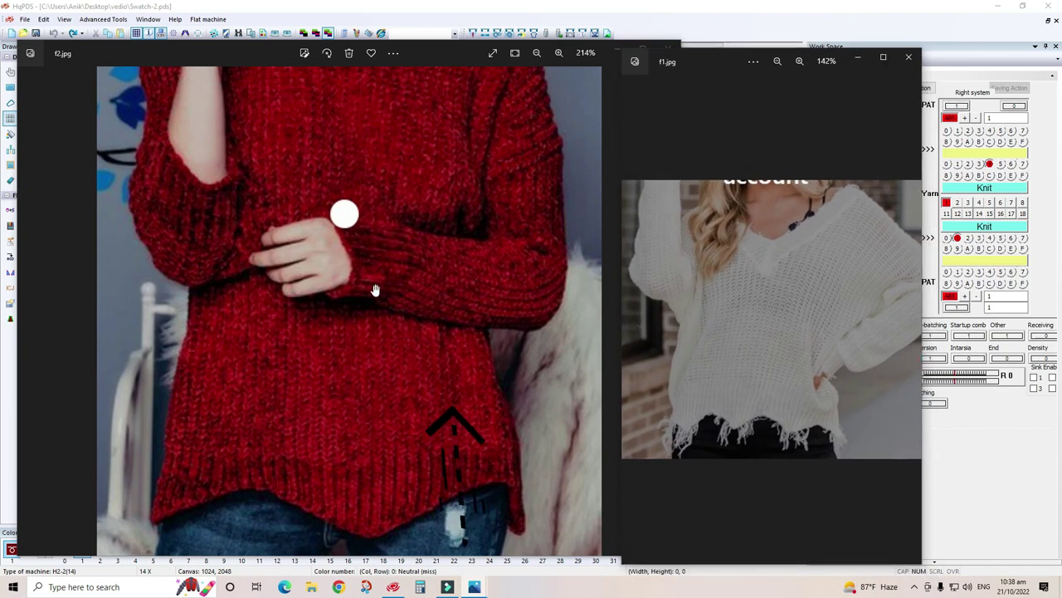
pyautogui.scroll(-1, 375, 290)
pyautogui.scroll(1, 387, 317)
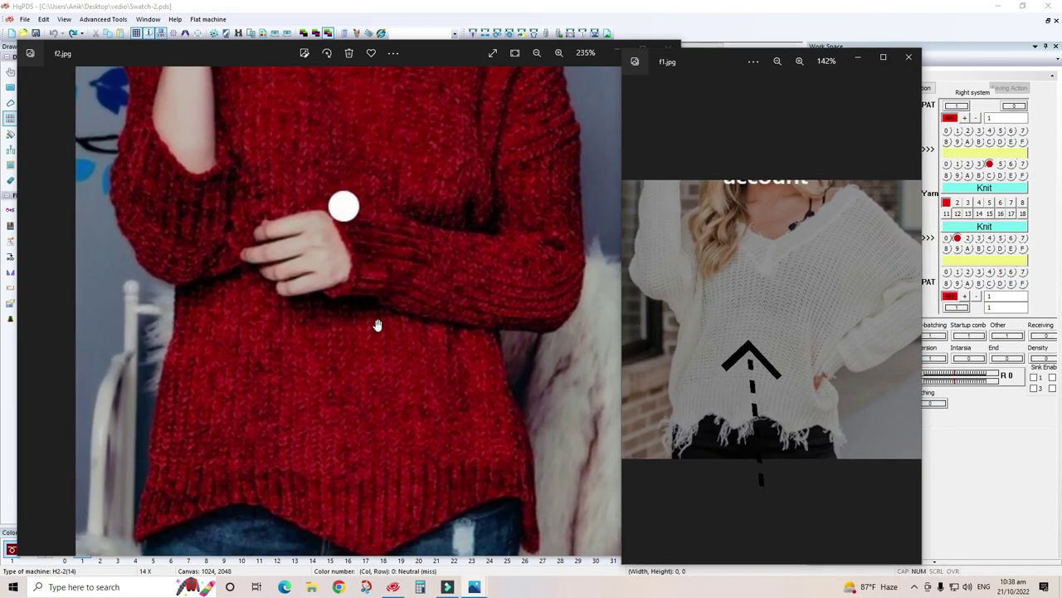
pyautogui.scroll(-1, 752, 345)
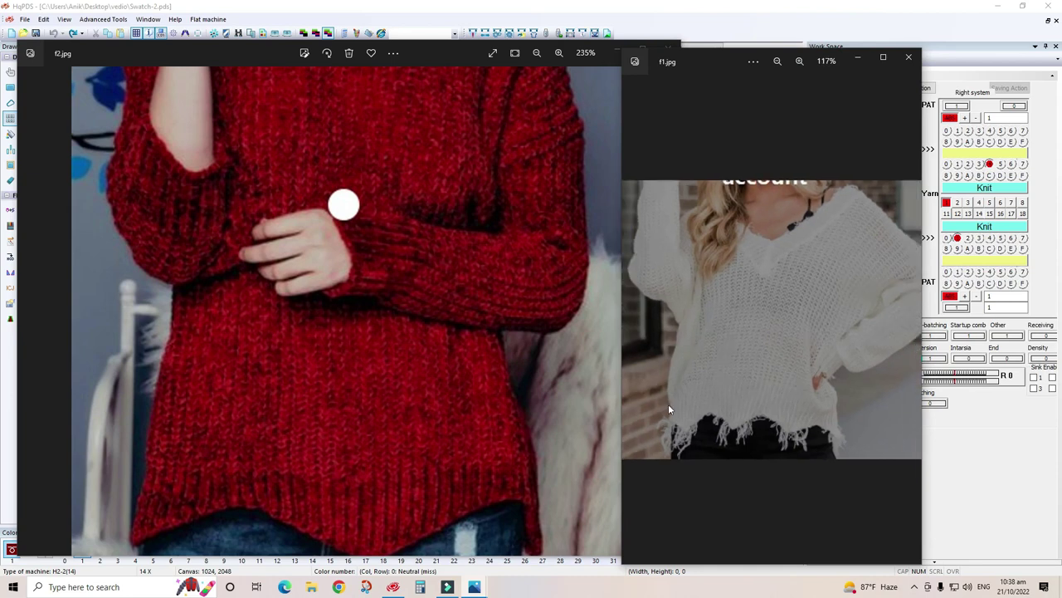
pyautogui.scroll(-1, 357, 303)
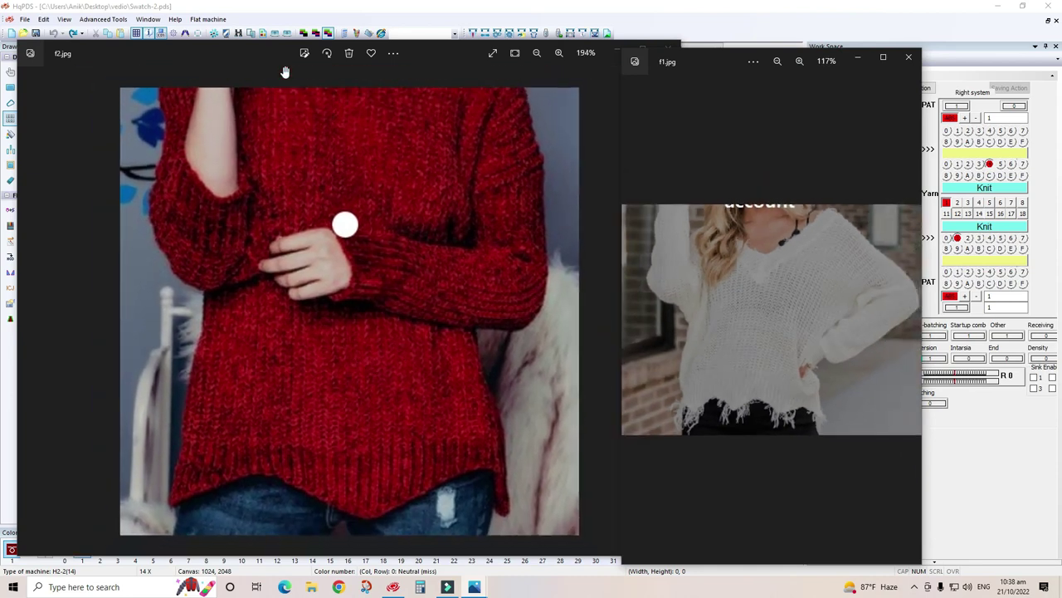
pyautogui.moveTo(236, 64); pyautogui.dragTo(241, 47)
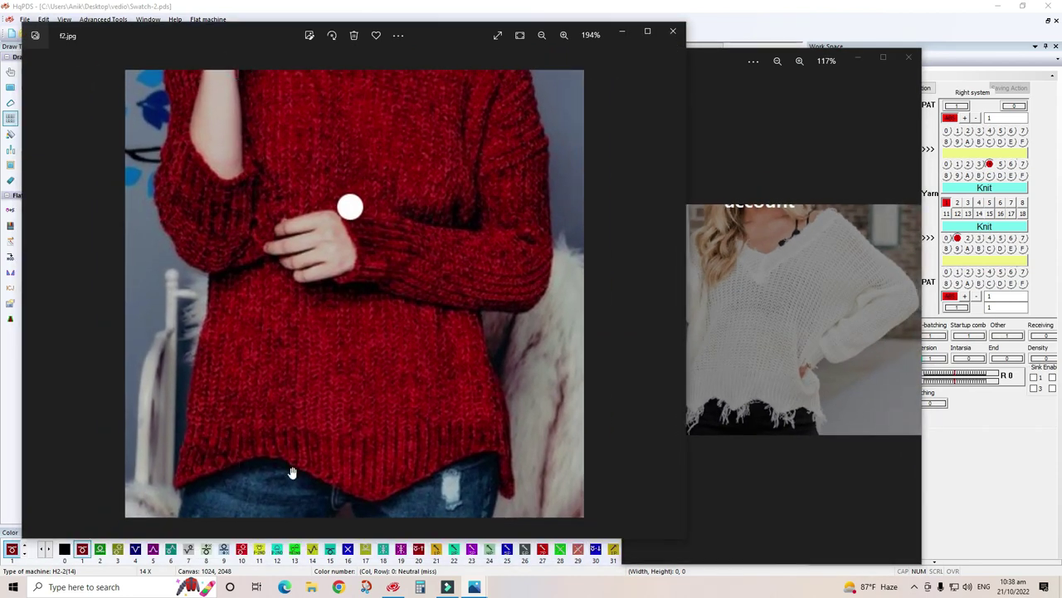
# Scroll through the reference photos to compare them, ending with the white sweater photo in front.
pyautogui.scroll(-1, 299, 465)
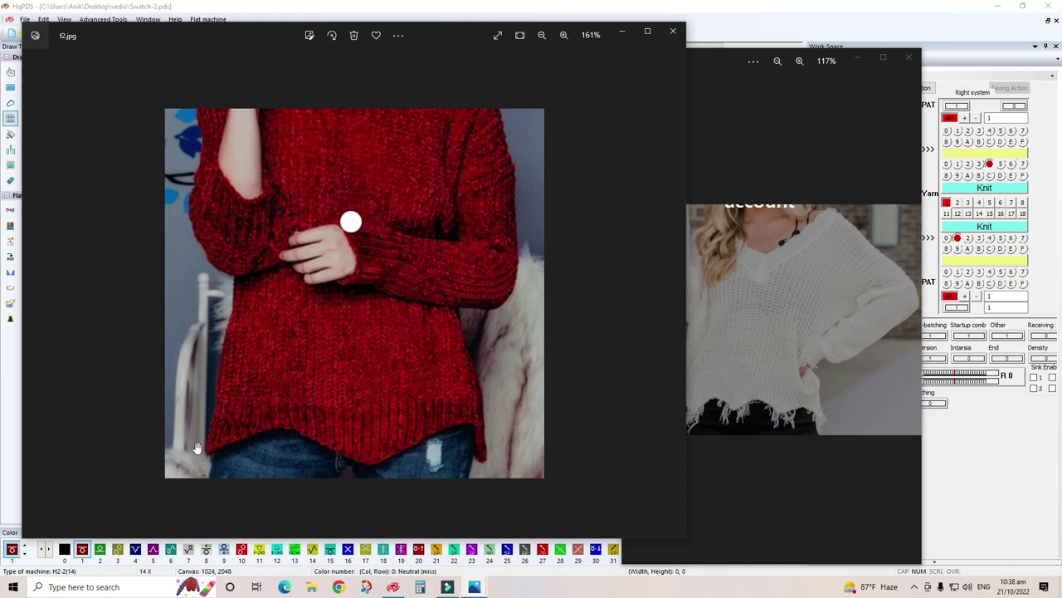
pyautogui.scroll(-2, 721, 410)
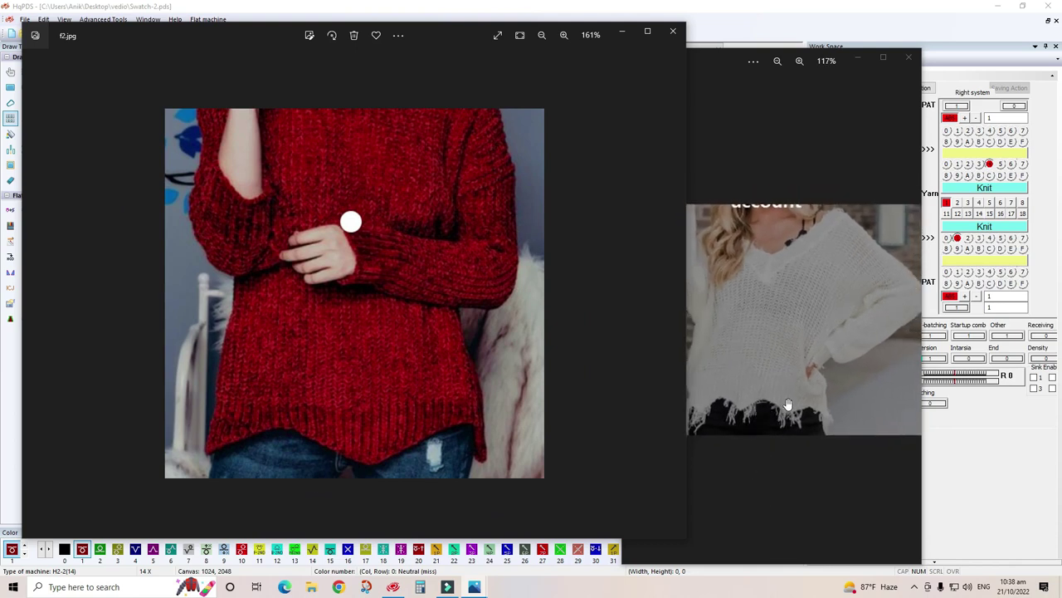
pyautogui.scroll(3, 805, 378)
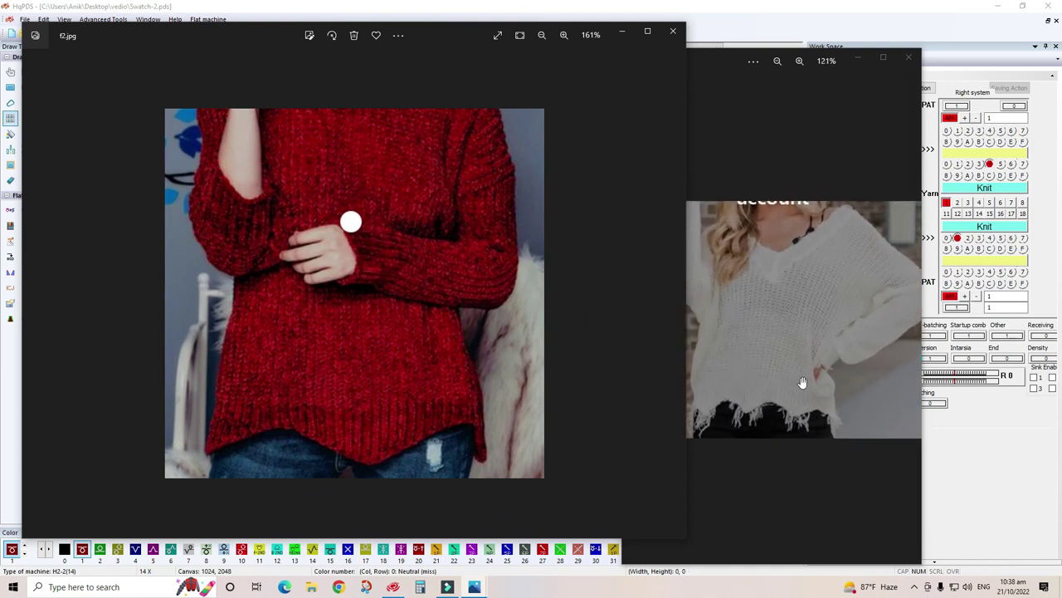
pyautogui.scroll(-2, 801, 407)
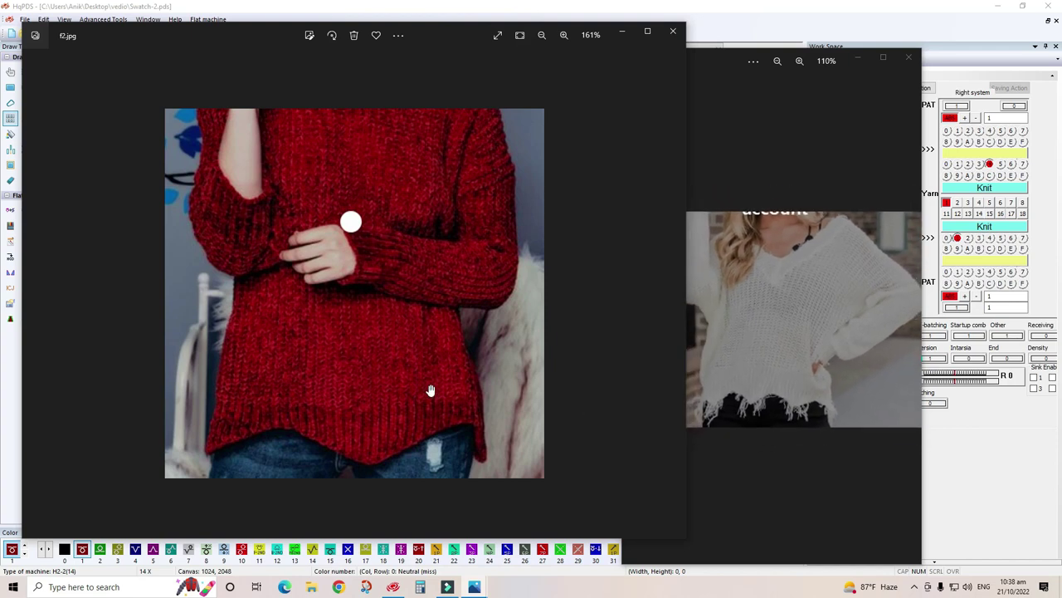
pyautogui.scroll(2, 429, 389)
pyautogui.scroll(-2, 344, 394)
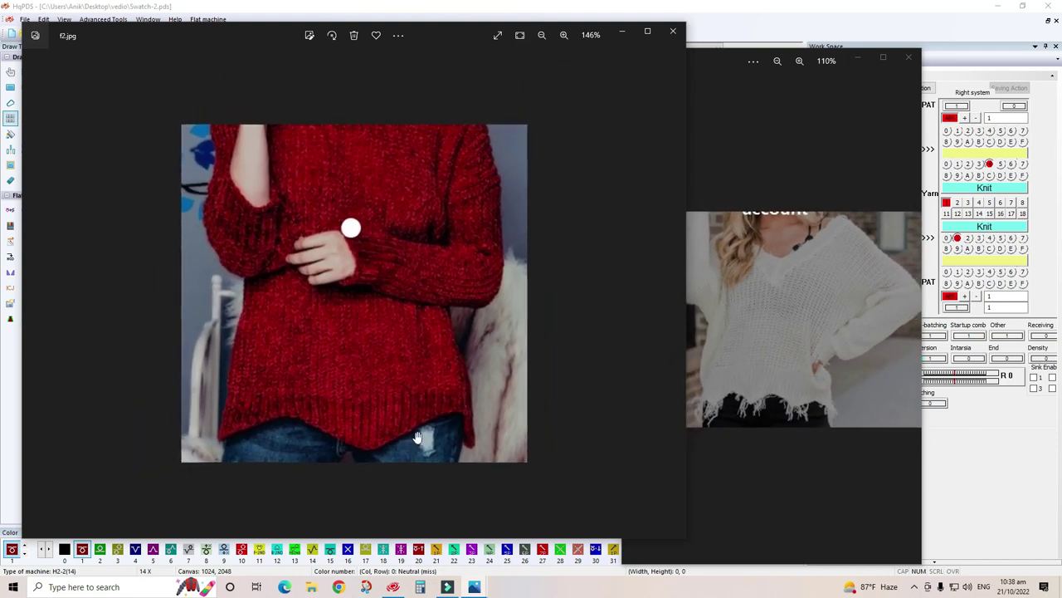
pyautogui.scroll(3, 765, 407)
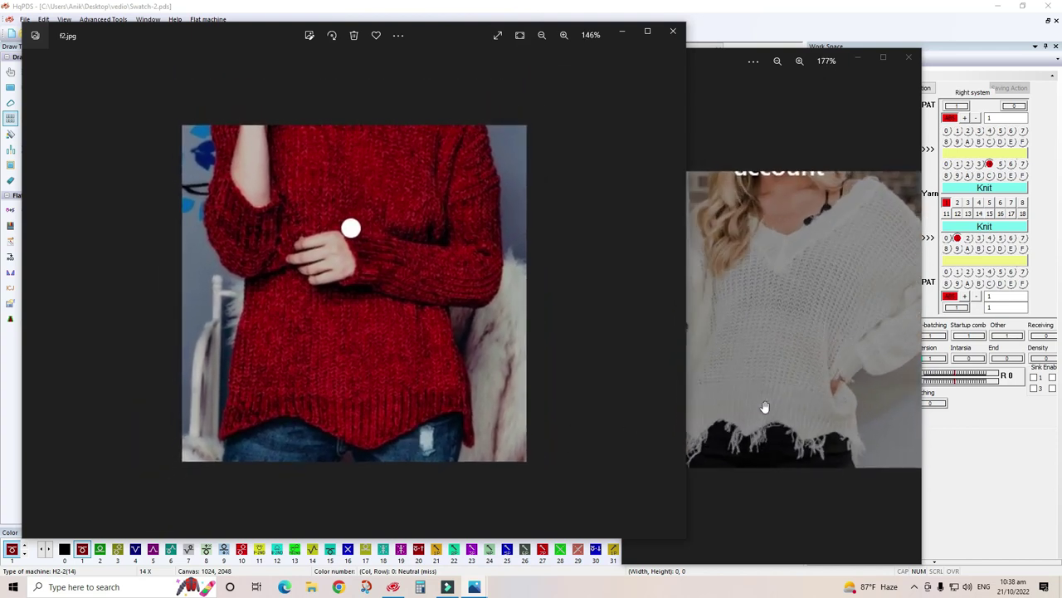
pyautogui.click(731, 58)
# Return to the knitting design, choose a stitch-grid editing tool, then reopen the white sweater photo.
pyautogui.hotkey('alt', 'Tab')
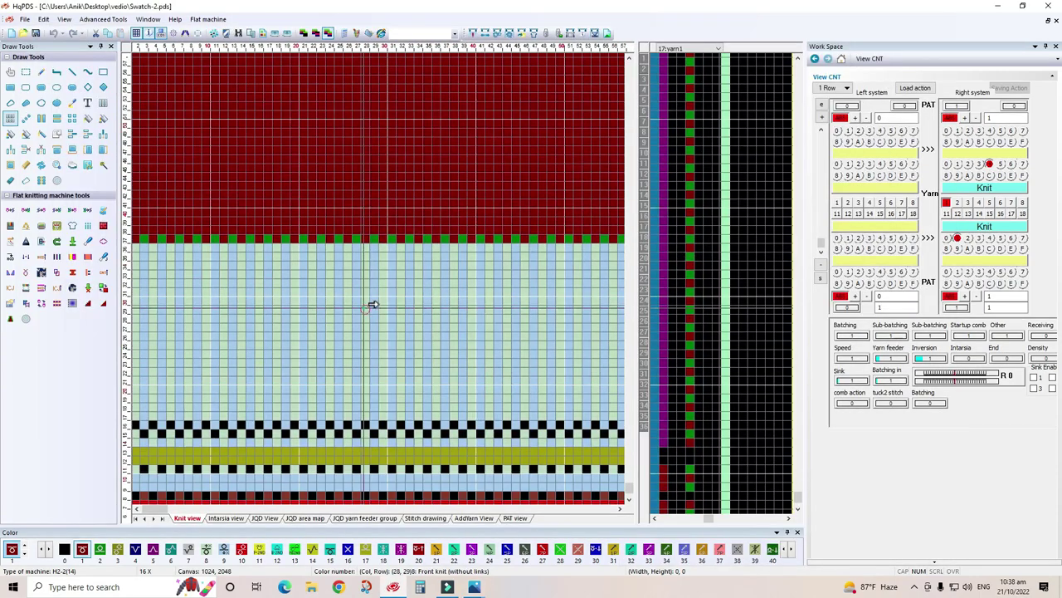
pyautogui.click(10, 117)
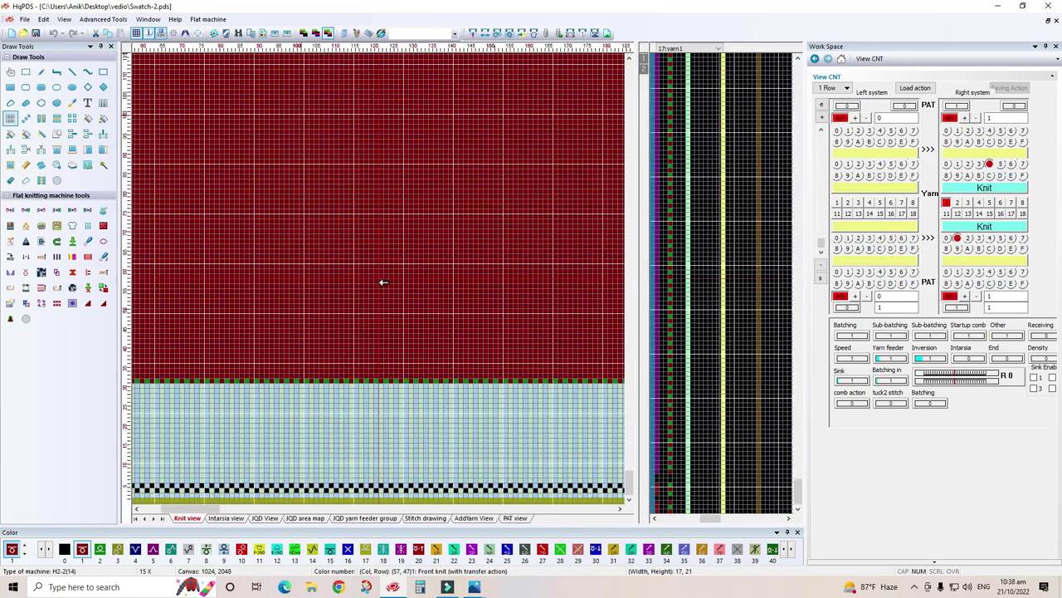
pyautogui.scroll(-3, 297, 422)
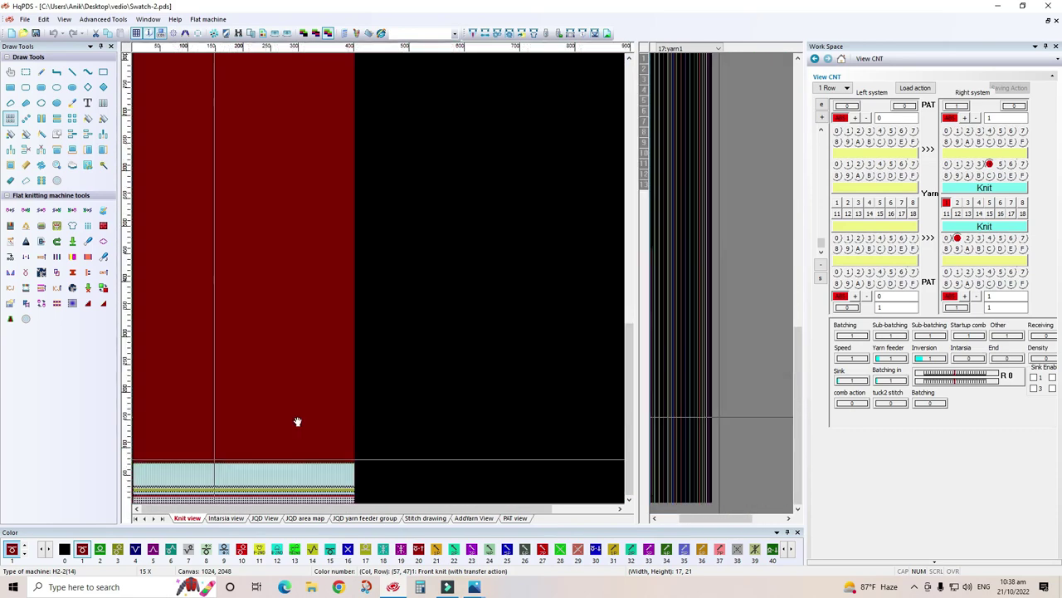
pyautogui.scroll(-2, 273, 421)
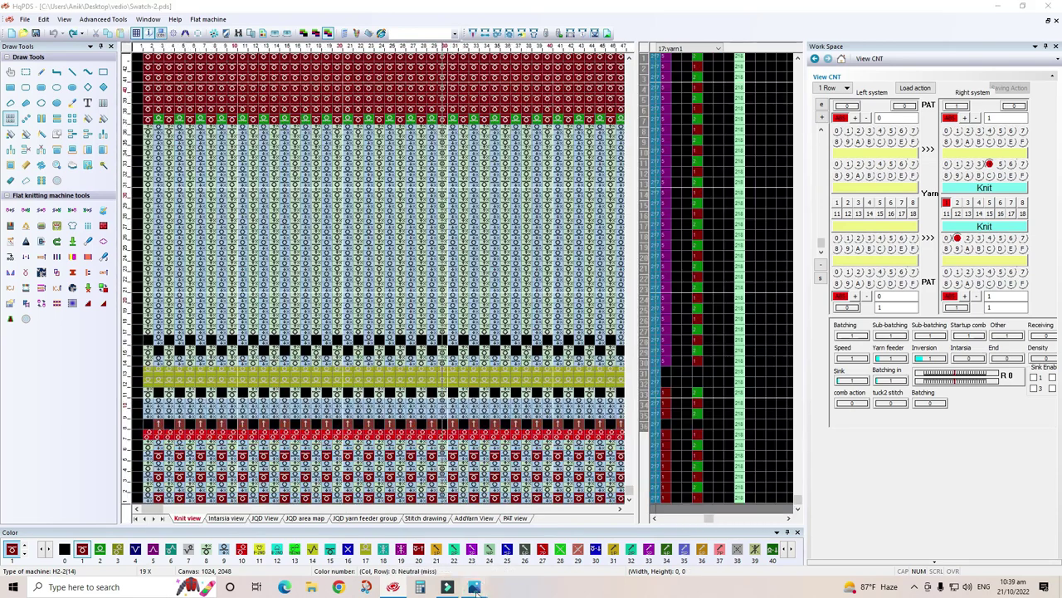
pyautogui.click(519, 535)
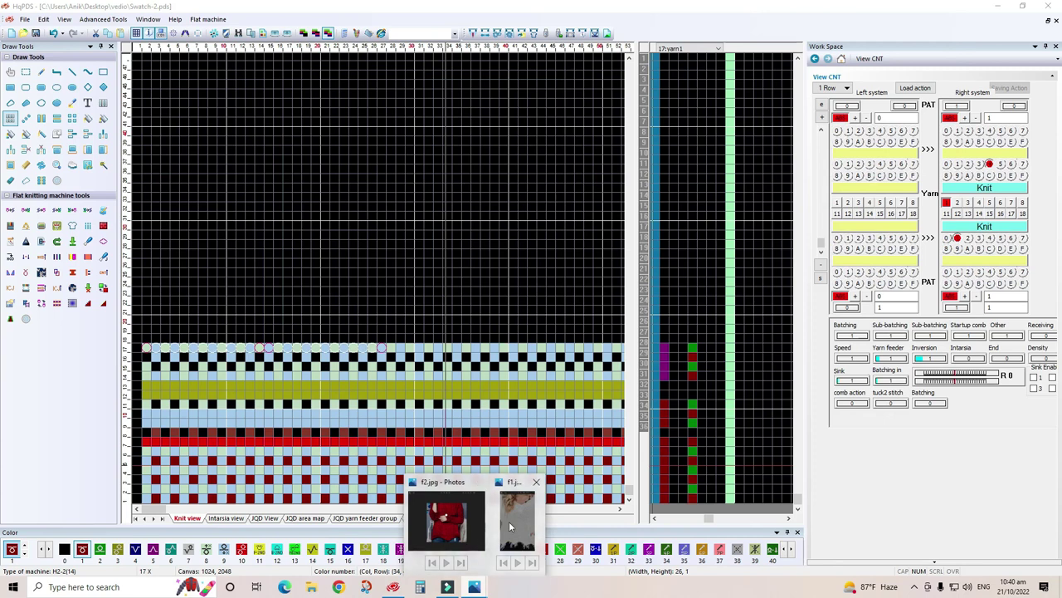
# View the white sweater photo f1.jpg close up, then return to the HqPDS design.
pyautogui.click(509, 521)
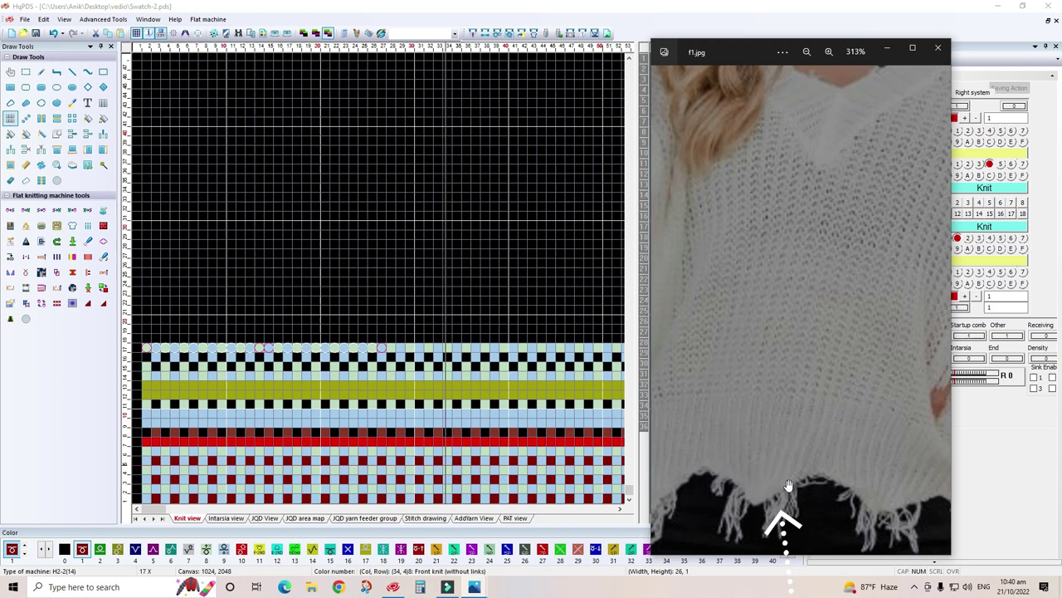
pyautogui.click(639, 415)
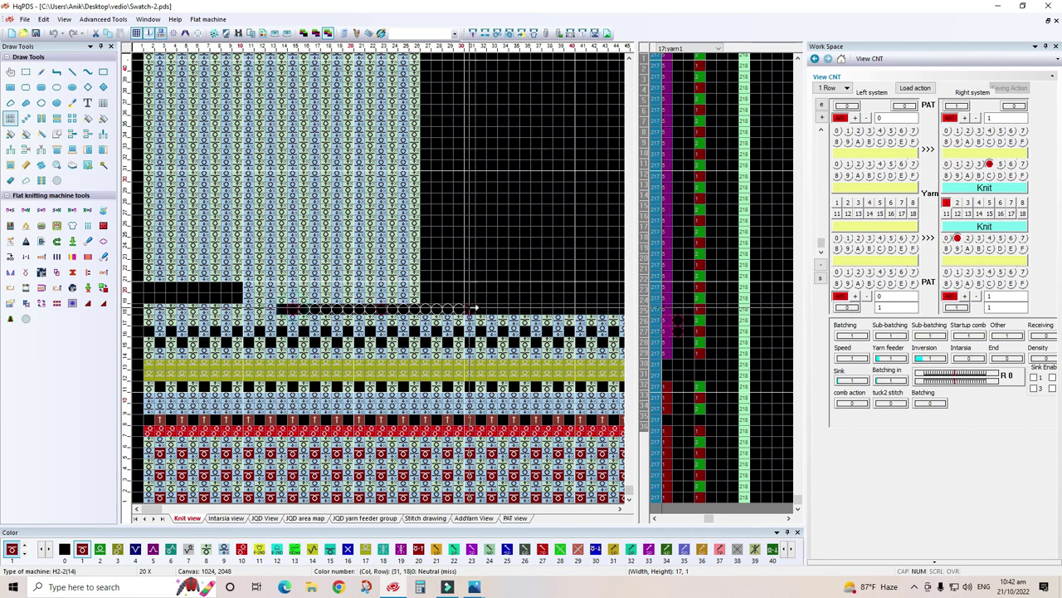
# Discard the circle stitch preview row and clear the small stitch selection.
pyautogui.rightClick(280, 309)
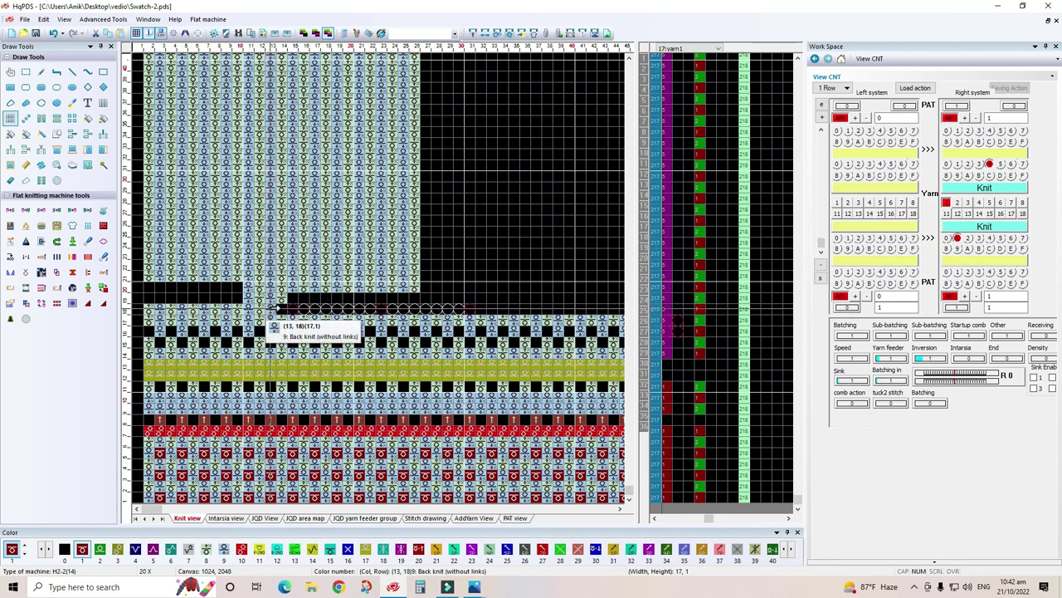
pyautogui.click(307, 327)
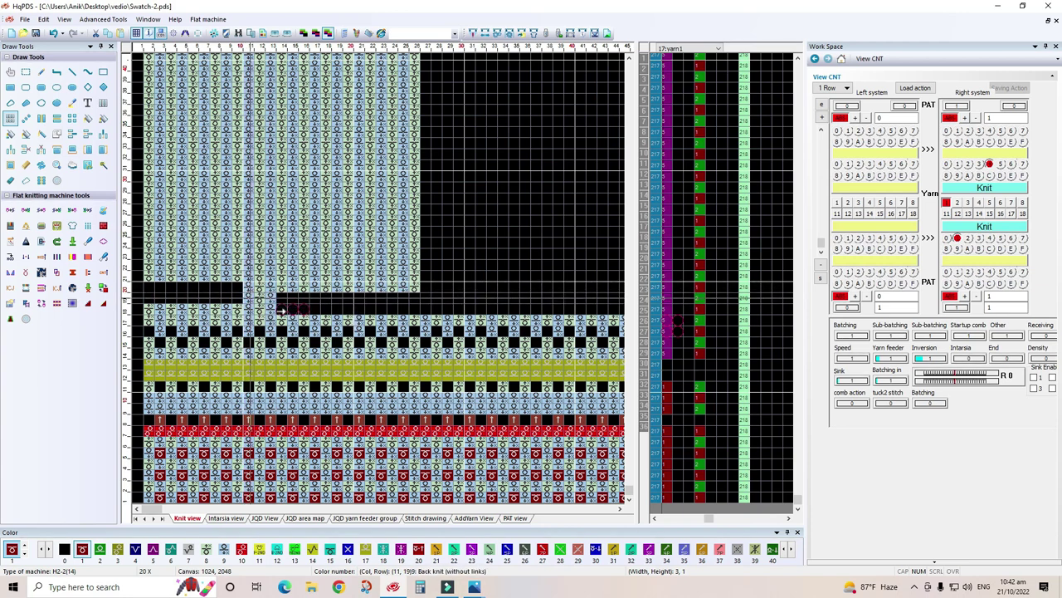
pyautogui.click(279, 315)
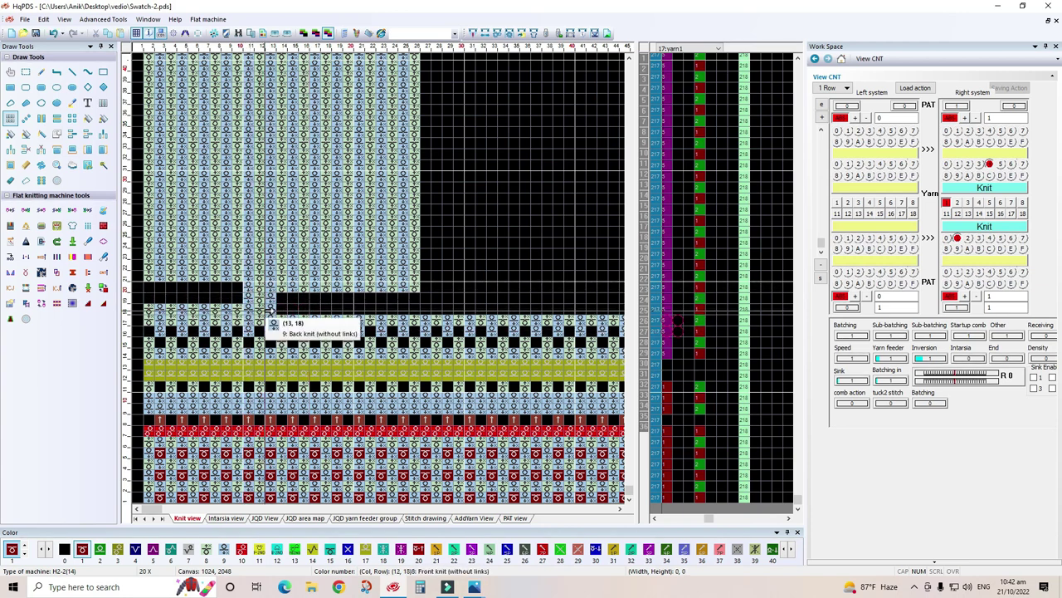
pyautogui.rightClick(269, 316)
pyautogui.press('Escape')
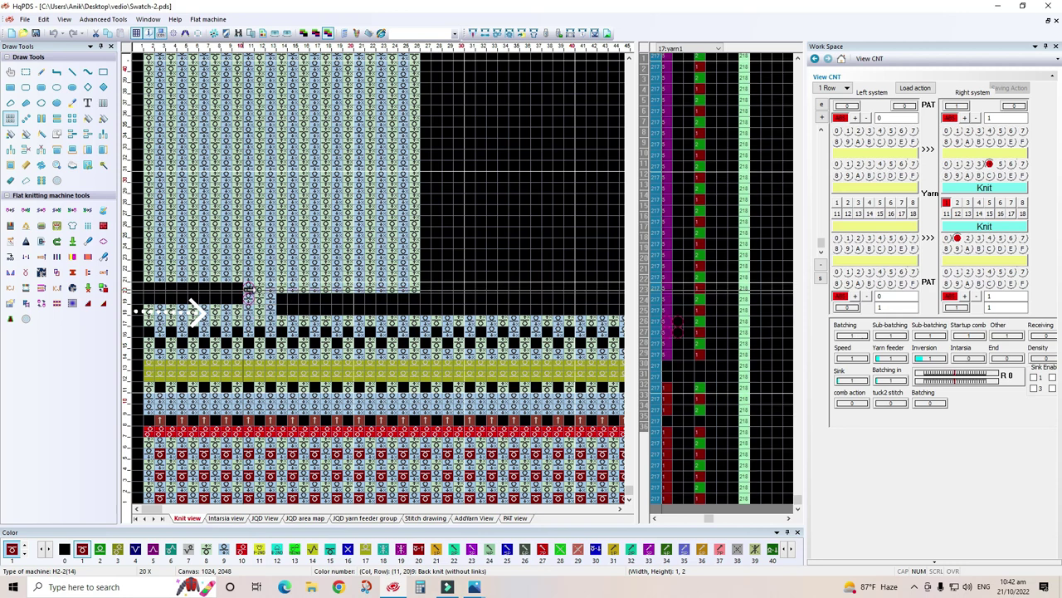
# Empty the cells beside the knit column and lay out a 12 by 3 stitch block to form the triangle.
pyautogui.moveTo(247, 284); pyautogui.dragTo(240, 298)
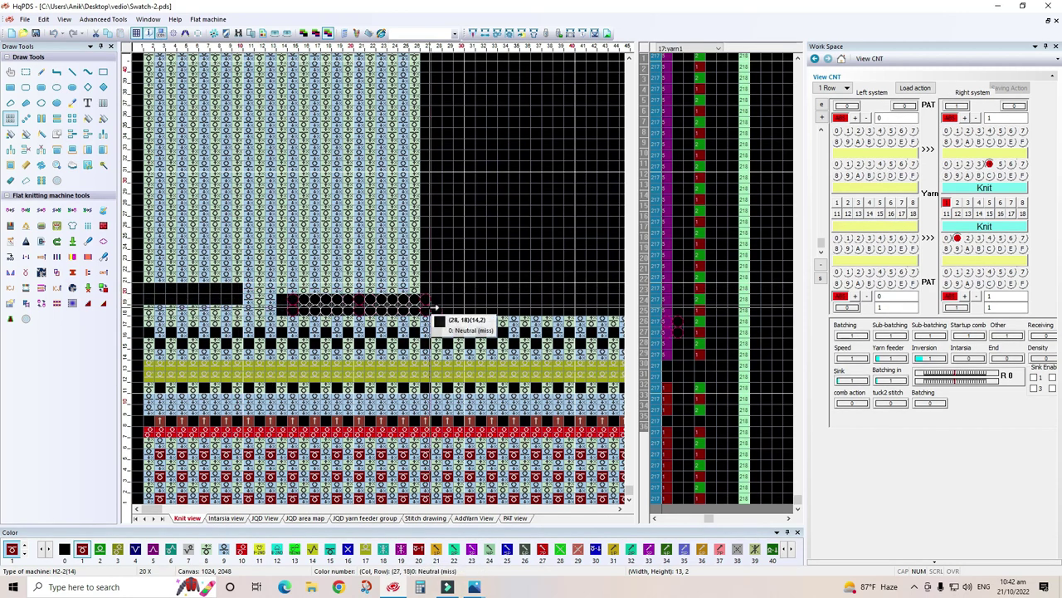
pyautogui.moveTo(287, 297)
pyautogui.mouseDown()
pyautogui.moveTo(390, 281)
pyautogui.moveTo(251, 288)
pyautogui.moveTo(292, 283)
pyautogui.moveTo(283, 283)
pyautogui.mouseUp()
pyautogui.moveTo(215, 288); pyautogui.dragTo(146, 269)
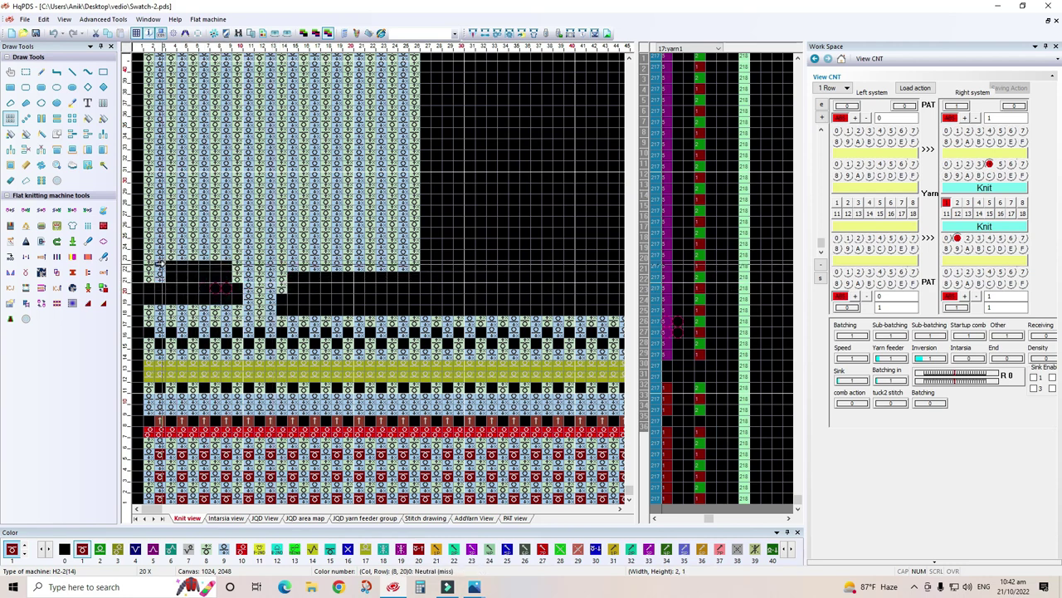
pyautogui.moveTo(234, 280)
pyautogui.mouseDown()
pyautogui.moveTo(282, 309)
pyautogui.moveTo(476, 298)
pyautogui.mouseUp()
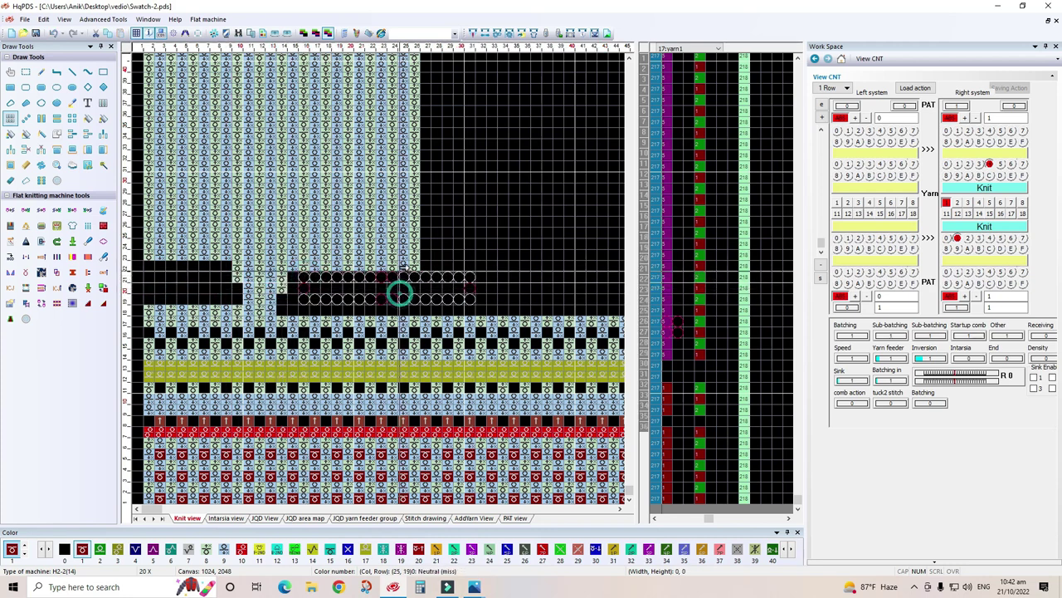
pyautogui.moveTo(320, 255); pyautogui.dragTo(400, 310)
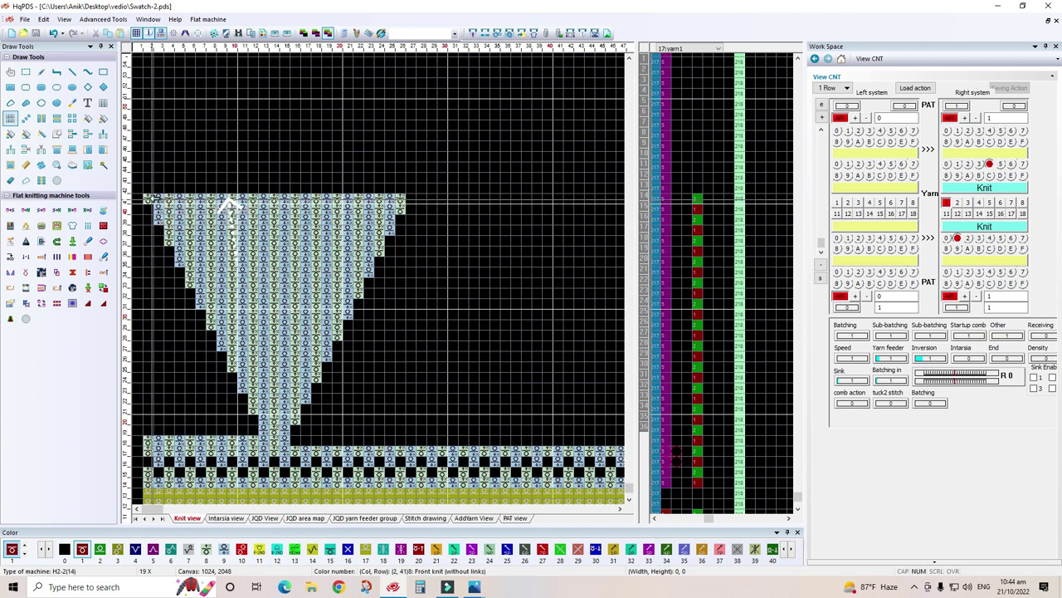
# Copy the triangle's 25-stitch top row one row higher and compile the swatch.
pyautogui.moveTo(168, 199); pyautogui.dragTo(402, 199)
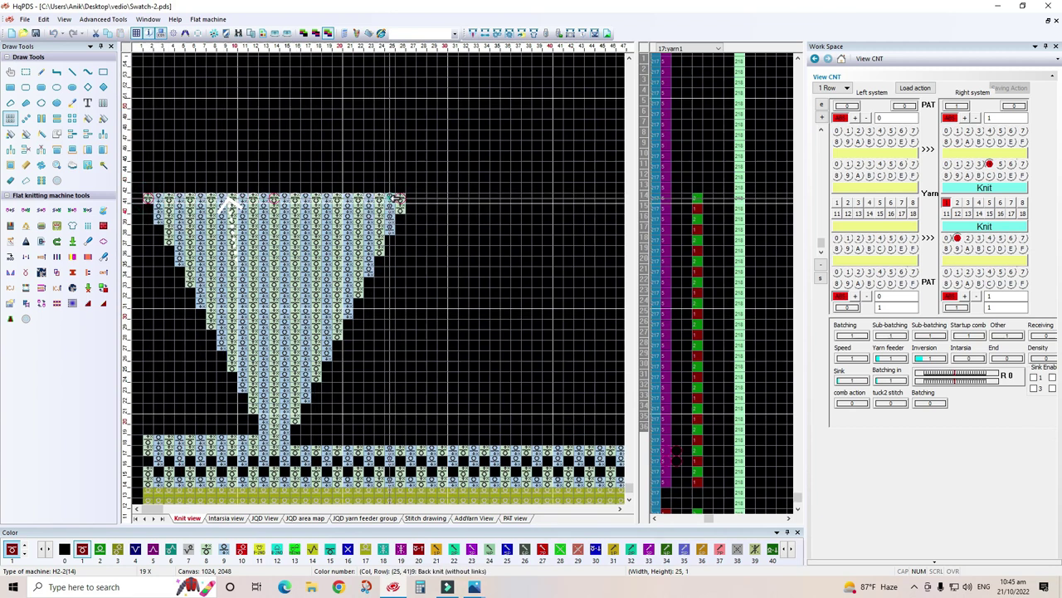
pyautogui.moveTo(170, 199); pyautogui.dragTo(170, 189)
pyautogui.click(147, 190)
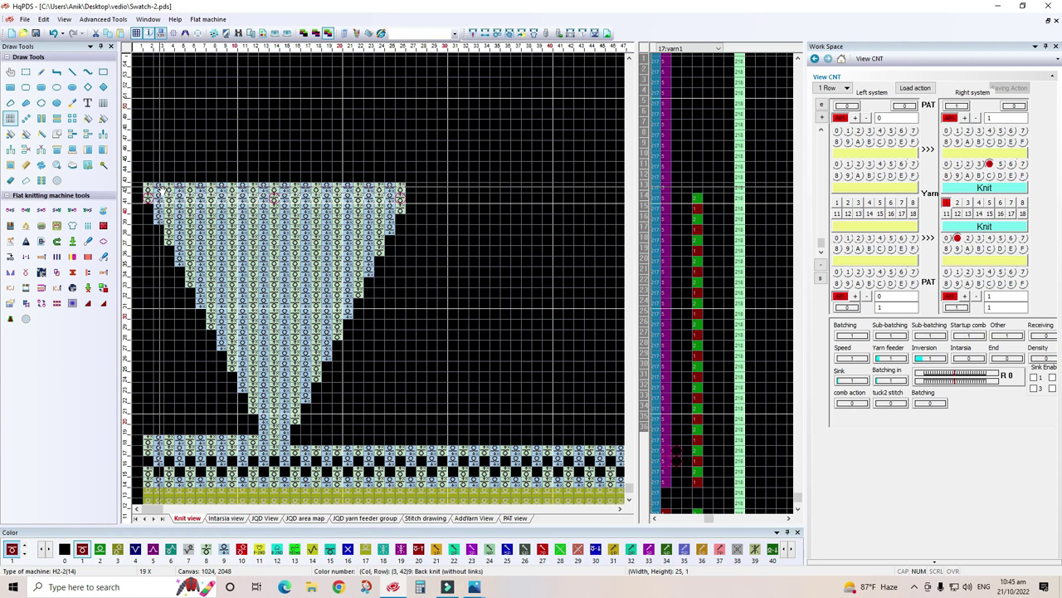
pyautogui.click(471, 33)
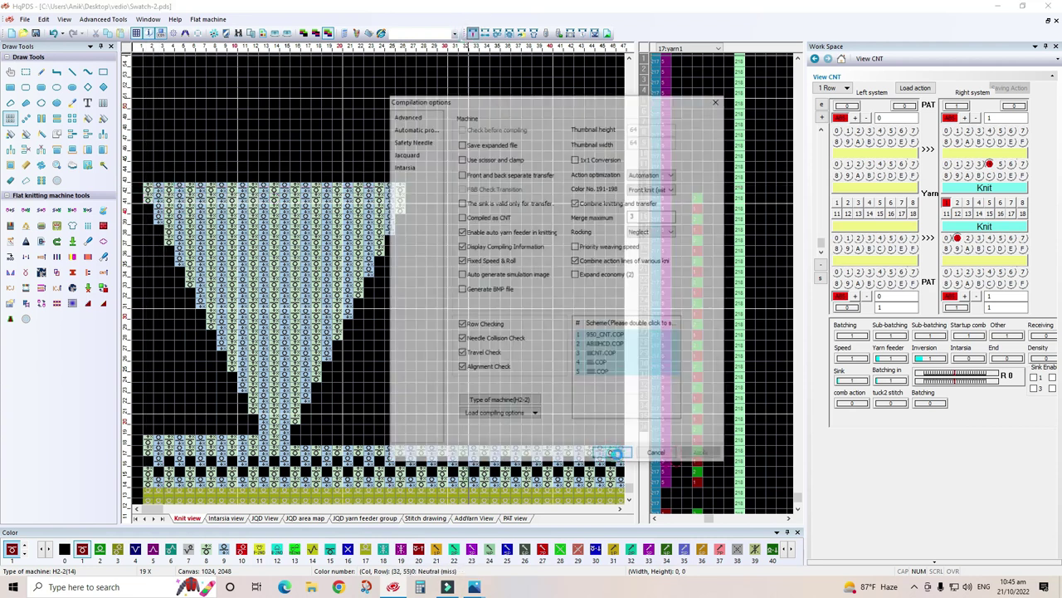
pyautogui.click(613, 456)
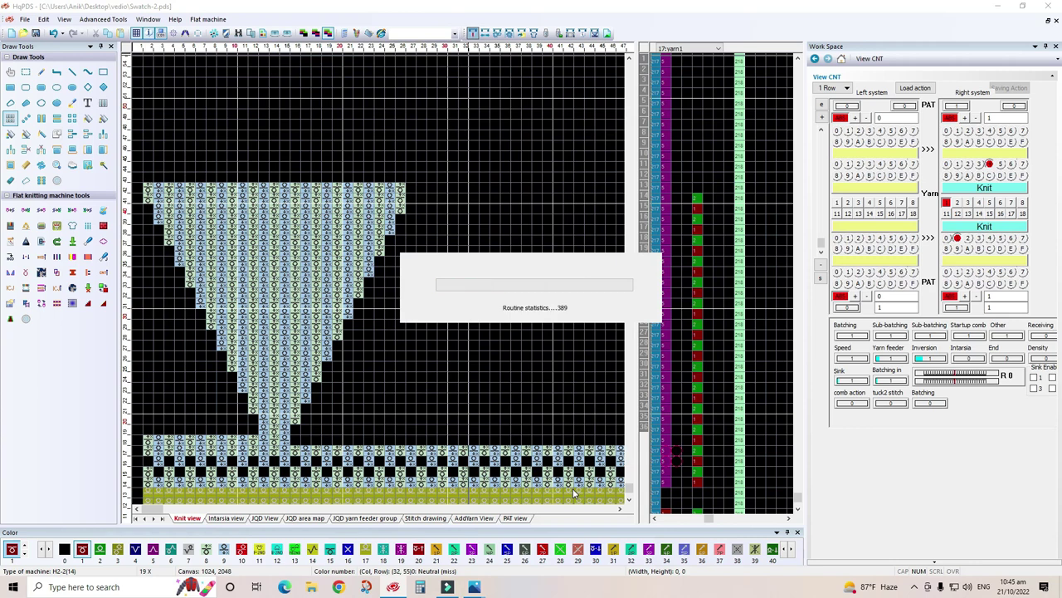
pyautogui.click(713, 194)
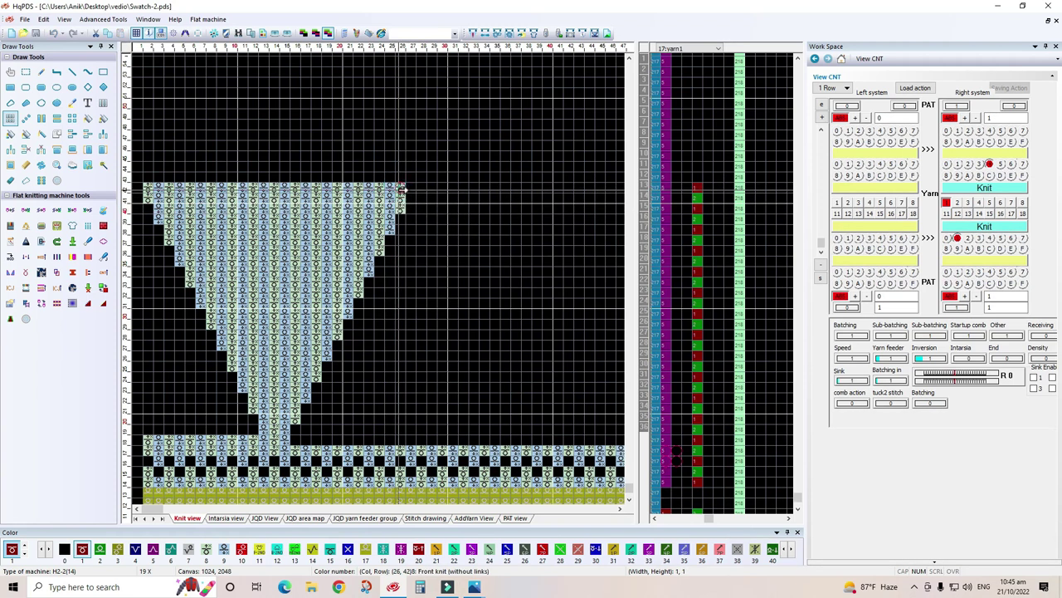
# Extend the triangle's top row rightward as a long strip of stitch cells.
pyautogui.click(404, 184)
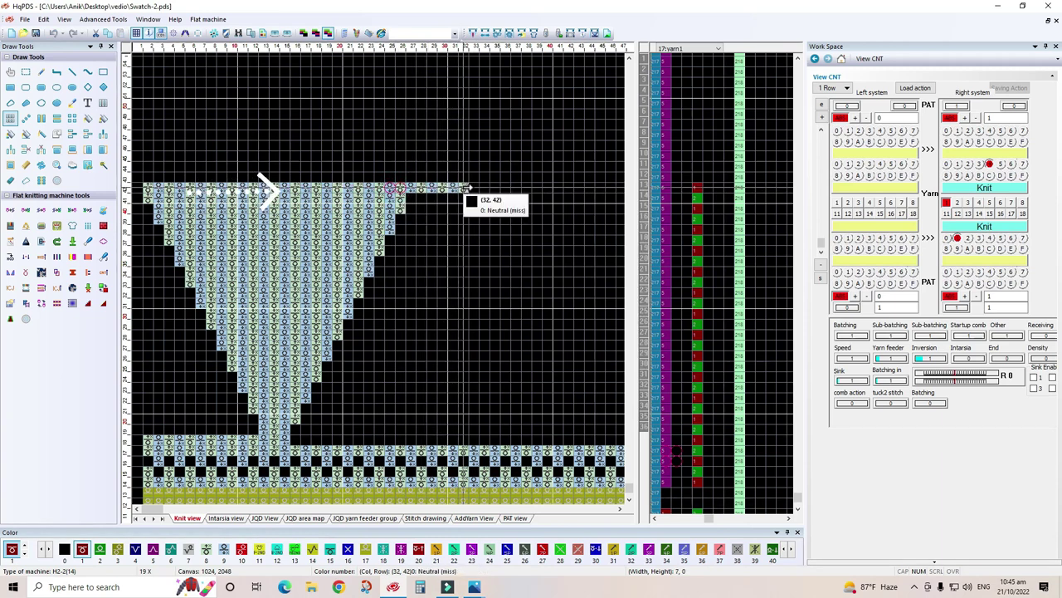
pyautogui.moveTo(401, 187); pyautogui.dragTo(520, 187)
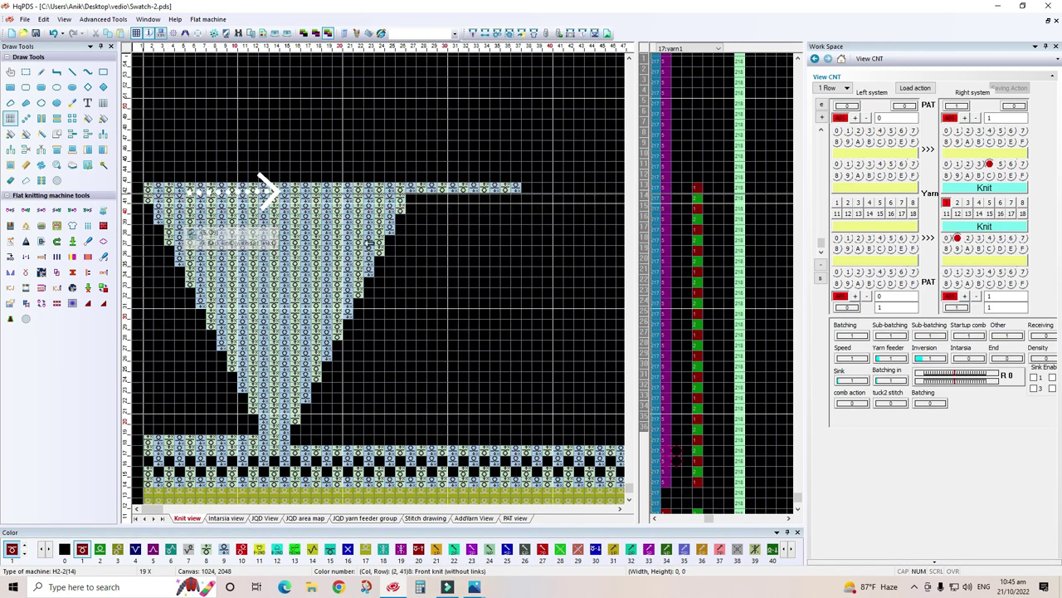
pyautogui.scroll(2, 357, 266)
pyautogui.click(362, 263)
pyautogui.moveTo(362, 264); pyautogui.dragTo(573, 264)
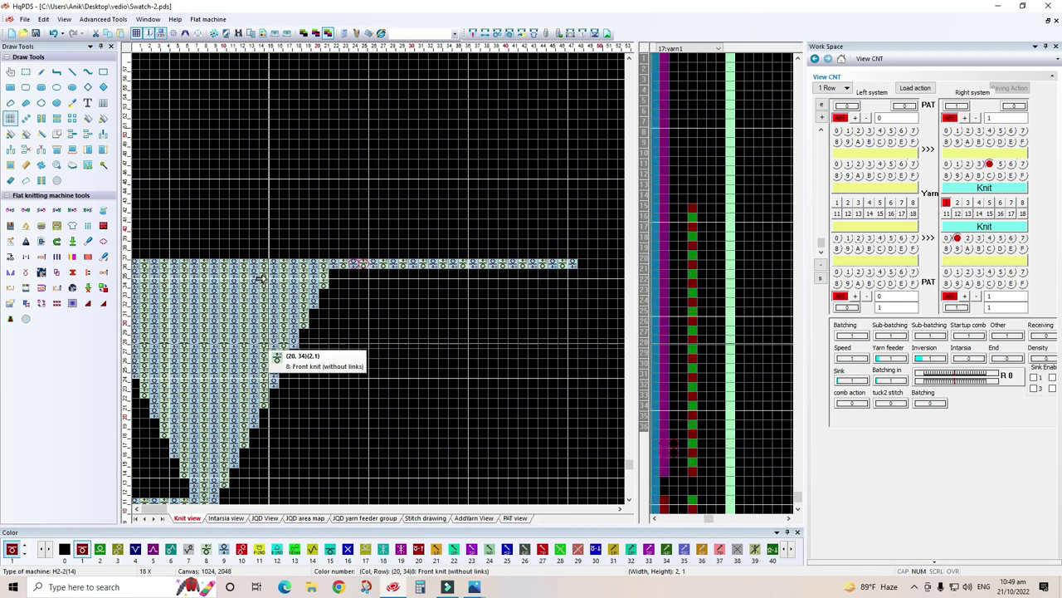
# Select the triangle-and-strip block with a rectangle and move it up-right into position.
pyautogui.scroll(-3, 261, 277)
pyautogui.click(25, 72)
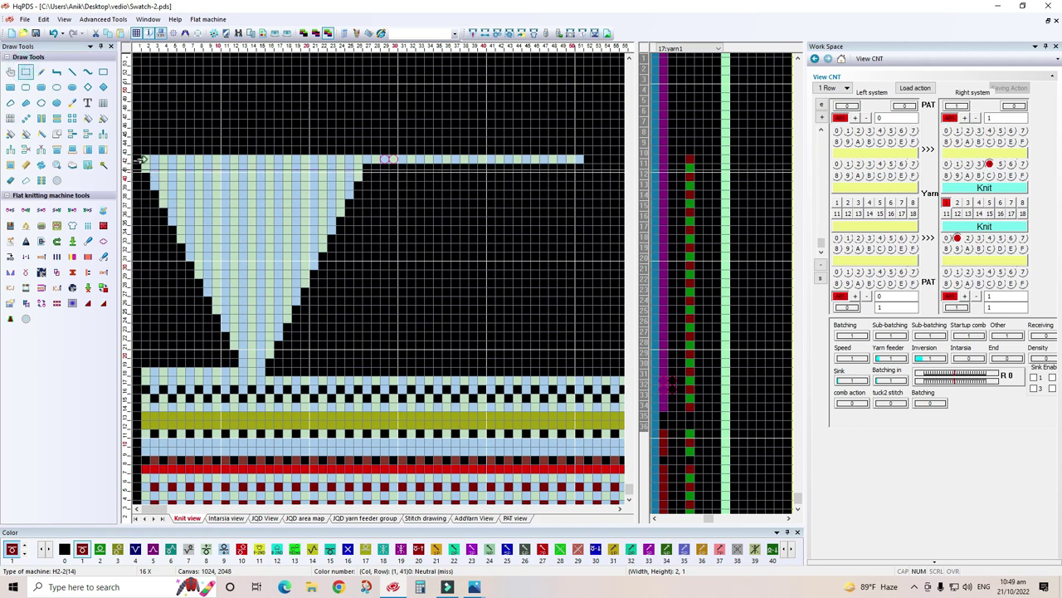
pyautogui.moveTo(145, 159)
pyautogui.mouseDown()
pyautogui.moveTo(349, 283)
pyautogui.moveTo(376, 371)
pyautogui.mouseUp()
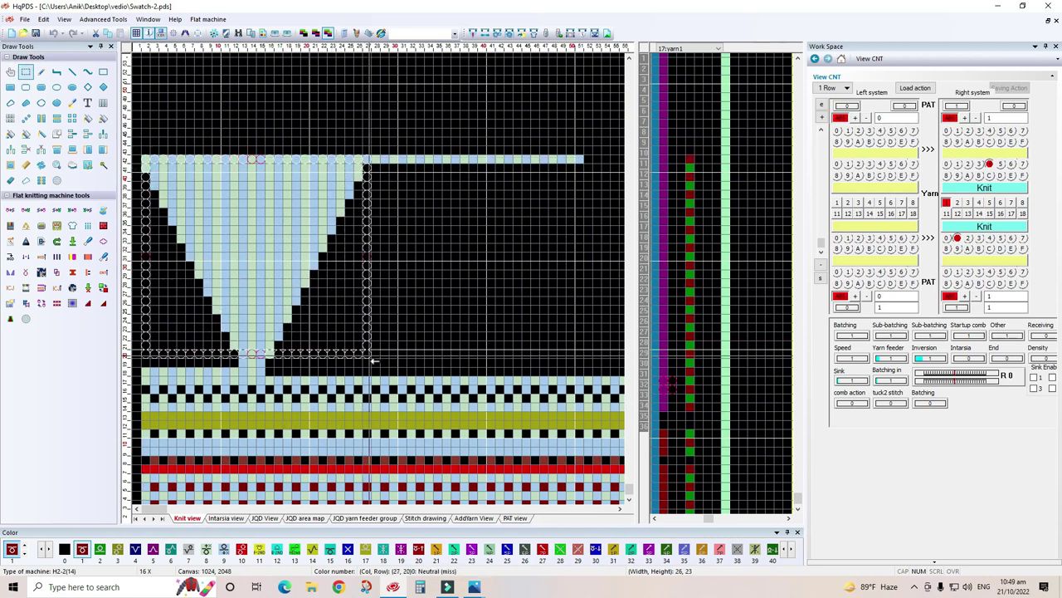
pyautogui.moveTo(371, 299)
pyautogui.mouseDown()
pyautogui.moveTo(451, 271)
pyautogui.moveTo(558, 114)
pyautogui.mouseUp()
pyautogui.scroll(2, 381, 282)
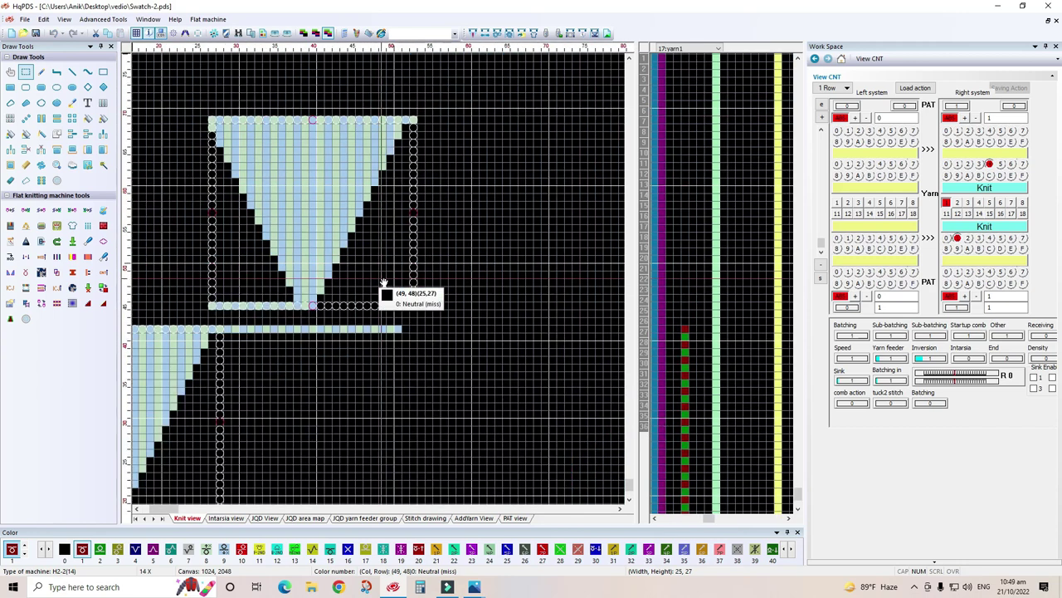
pyautogui.moveTo(384, 283); pyautogui.dragTo(394, 312)
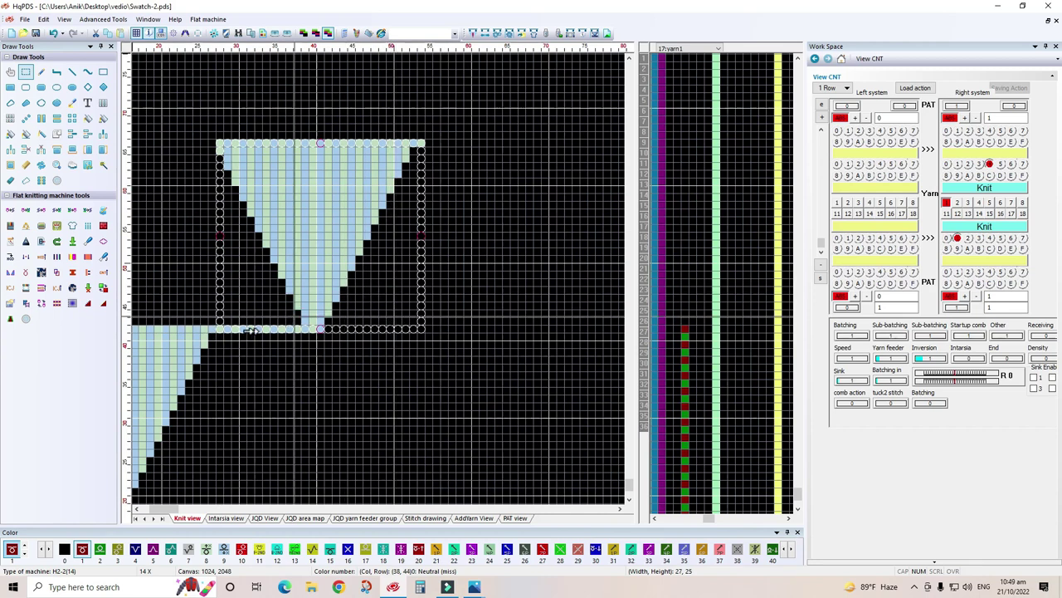
# Stamp copies of the triangle block diagonally up-right to form a staircase.
pyautogui.click(25, 118)
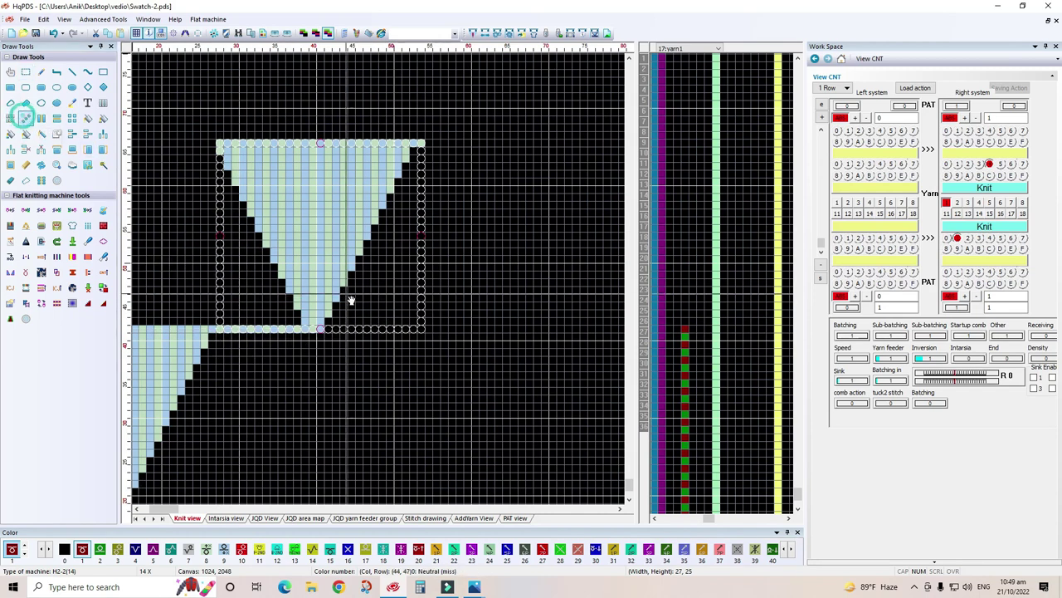
pyautogui.moveTo(514, 121); pyautogui.dragTo(471, 133)
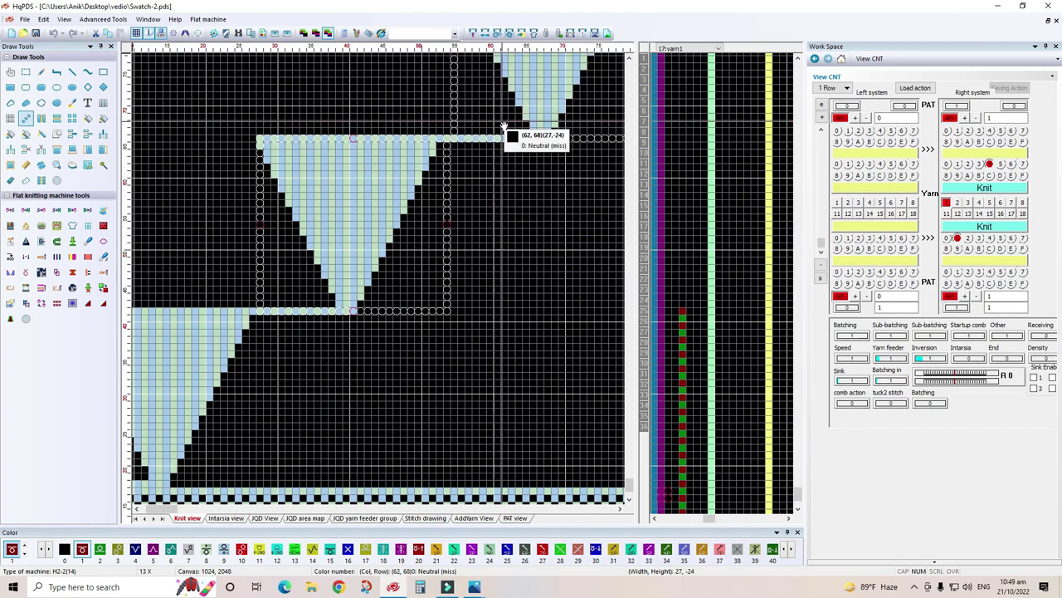
pyautogui.scroll(-2, 380, 282)
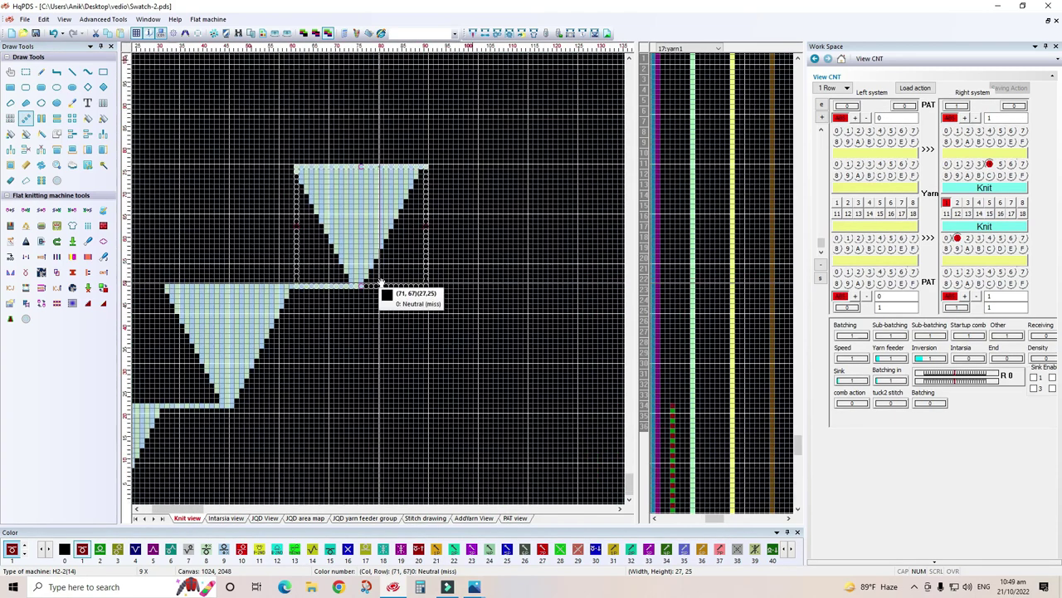
pyautogui.scroll(-2, 365, 299)
pyautogui.scroll(-2, 348, 357)
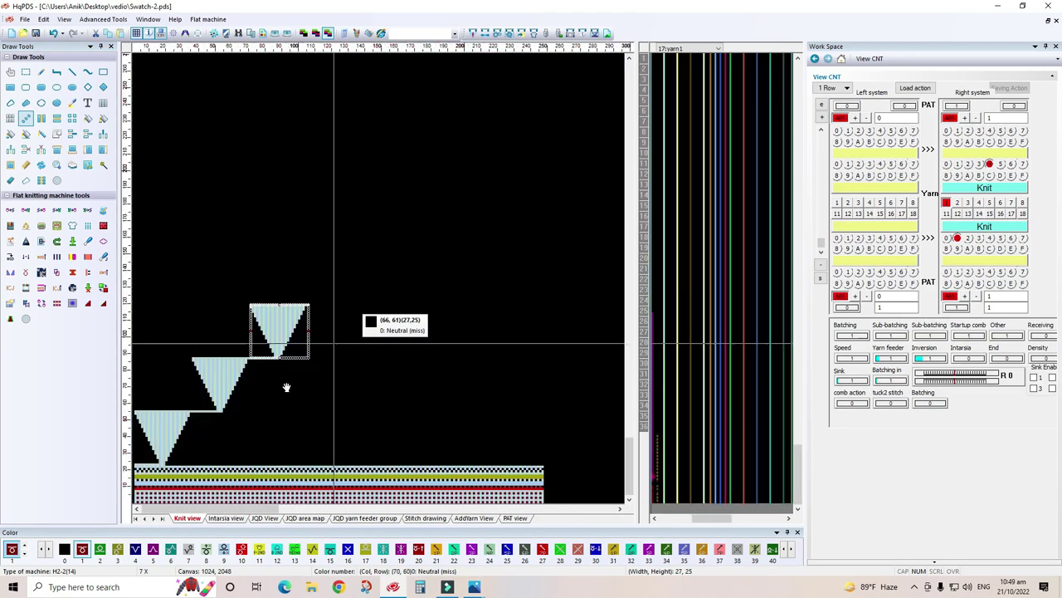
pyautogui.scroll(-2, 308, 390)
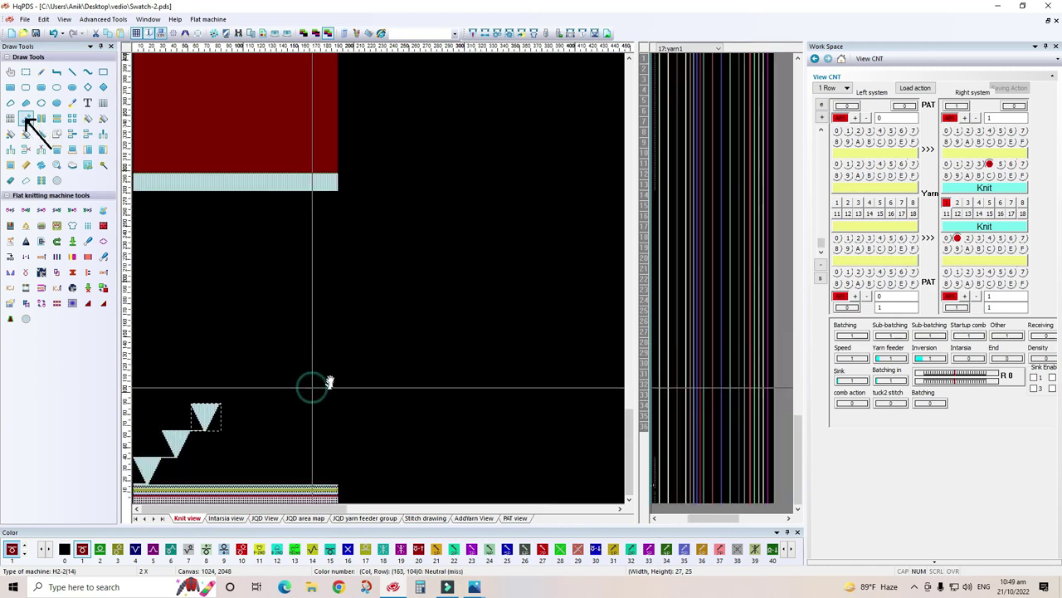
pyautogui.click(343, 356)
pyautogui.click(373, 329)
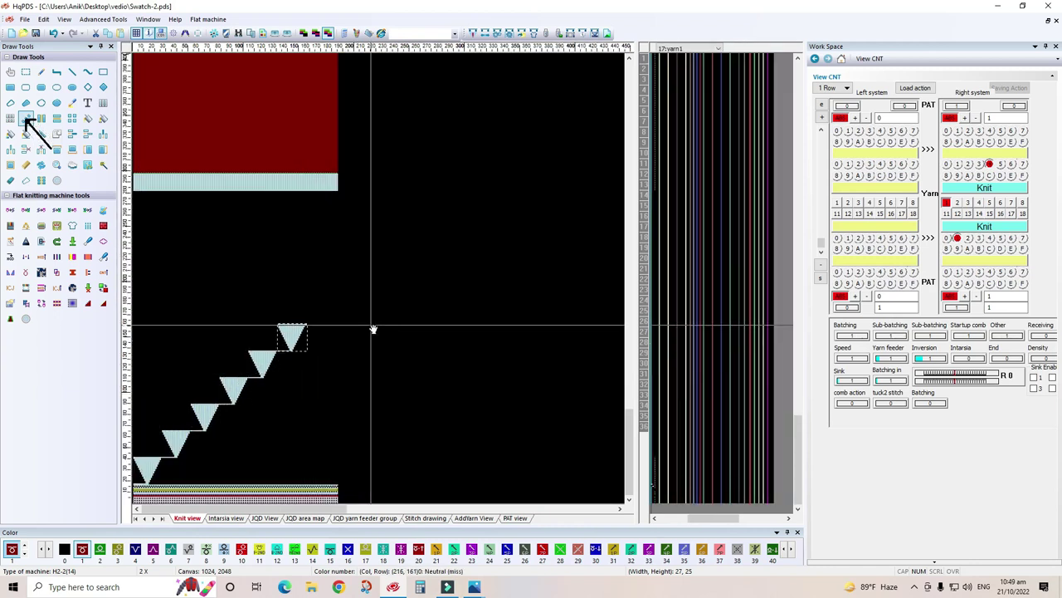
pyautogui.click(26, 118)
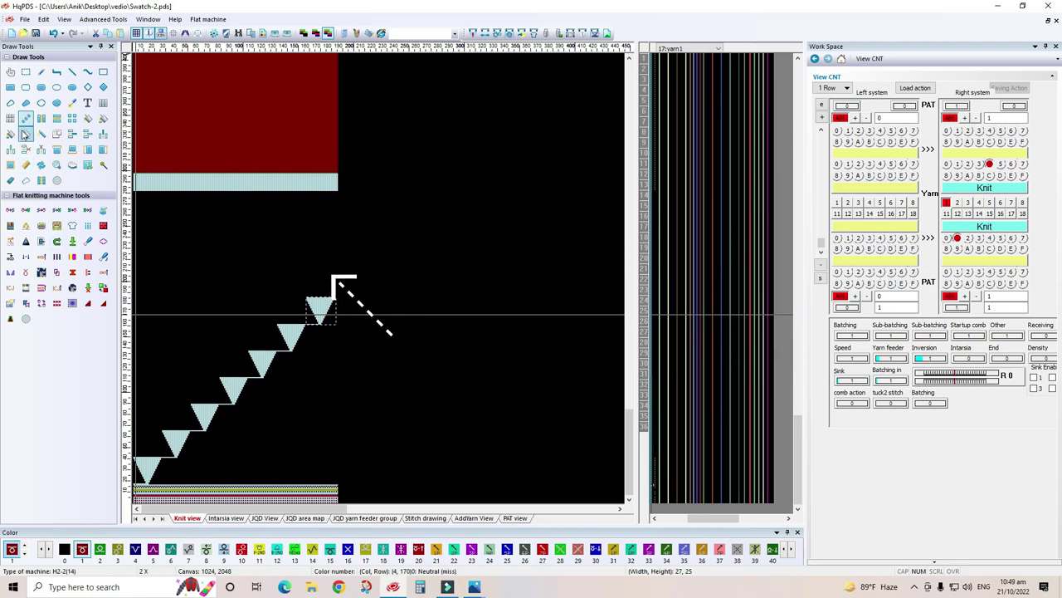
# Zoom in on the top triangle and delete the surplus columns at the right edge.
pyautogui.click(26, 134)
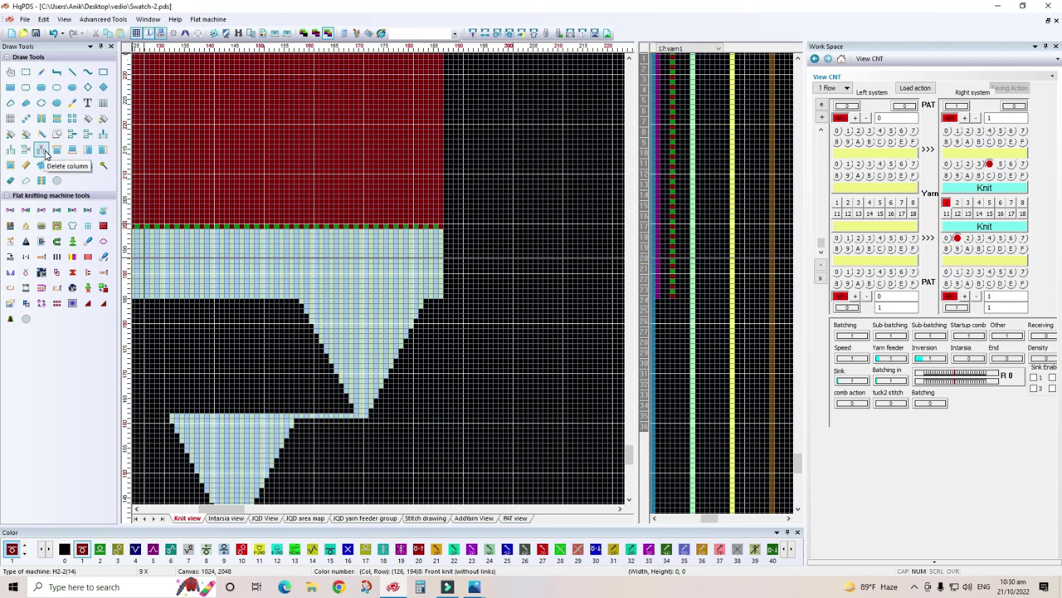
pyautogui.click(41, 150)
pyautogui.click(428, 300)
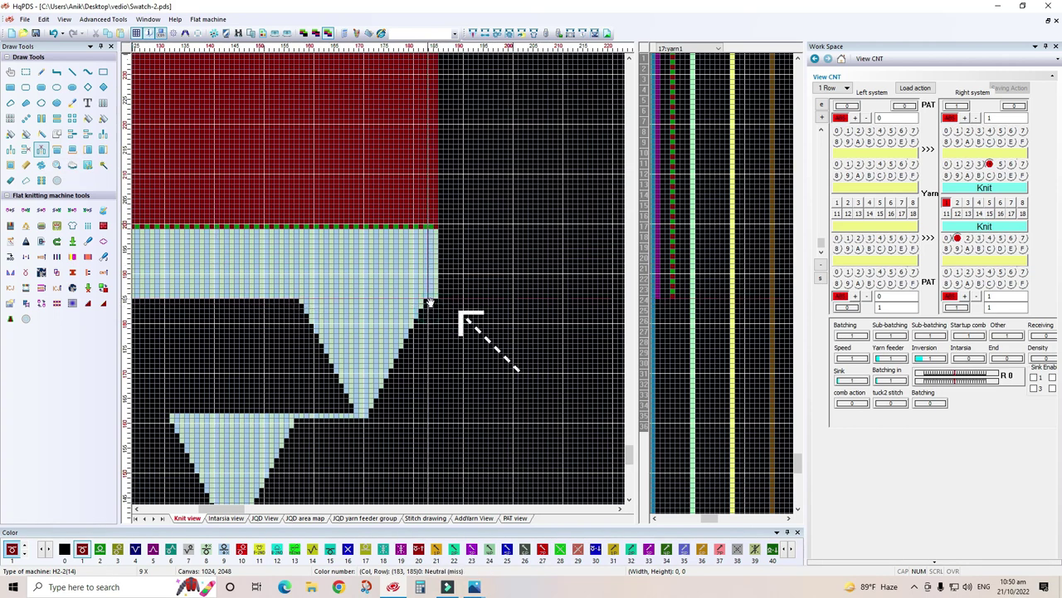
pyautogui.click(430, 312)
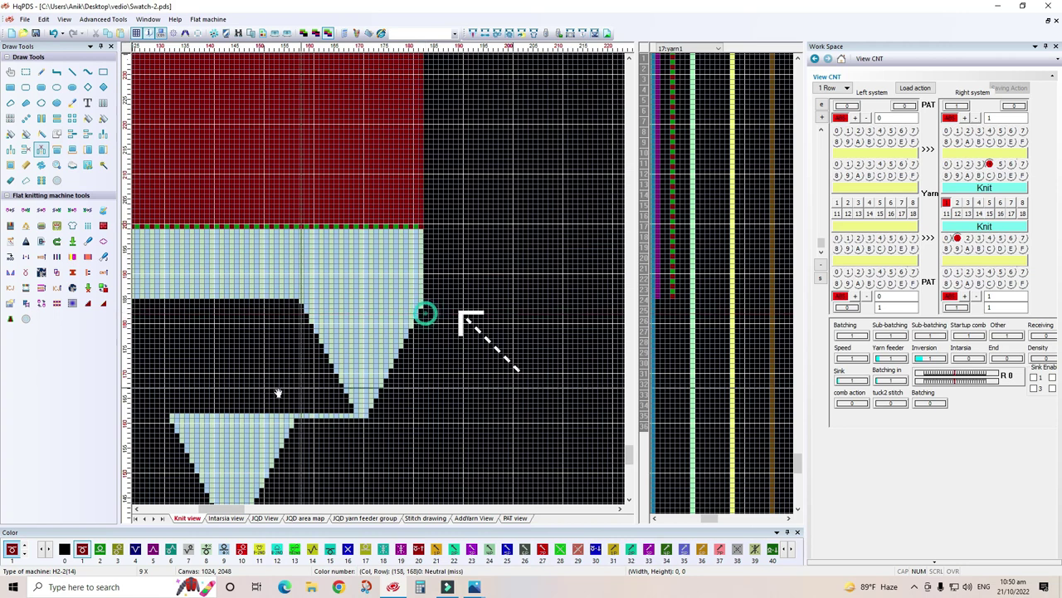
pyautogui.scroll(-3, 373, 290)
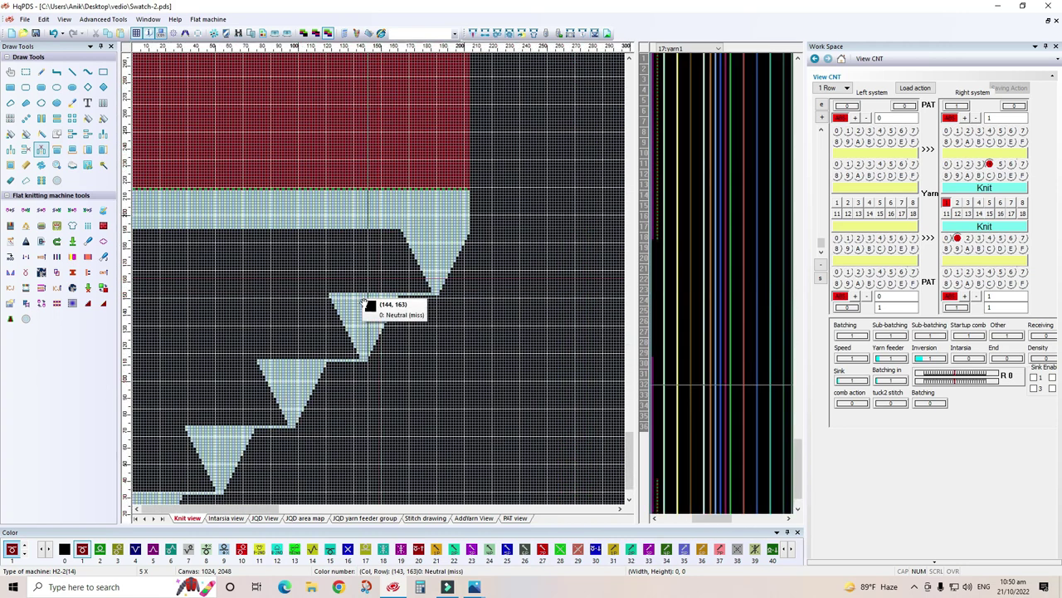
pyautogui.scroll(-1, 220, 456)
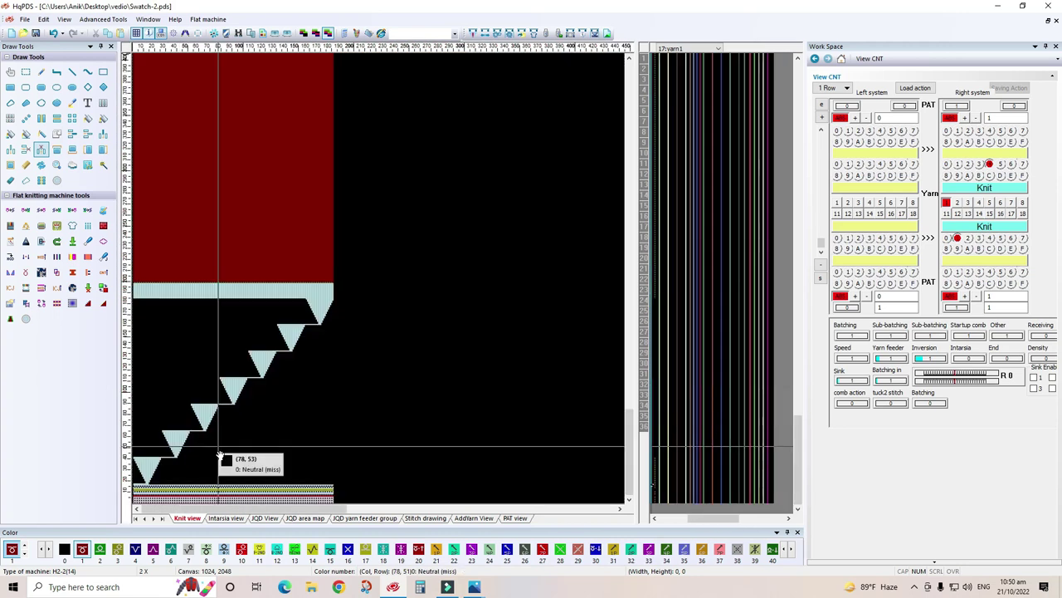
# Compile the staircase design, dismiss the row yarn feeder error, recompile, and close the report.
pyautogui.click(10, 118)
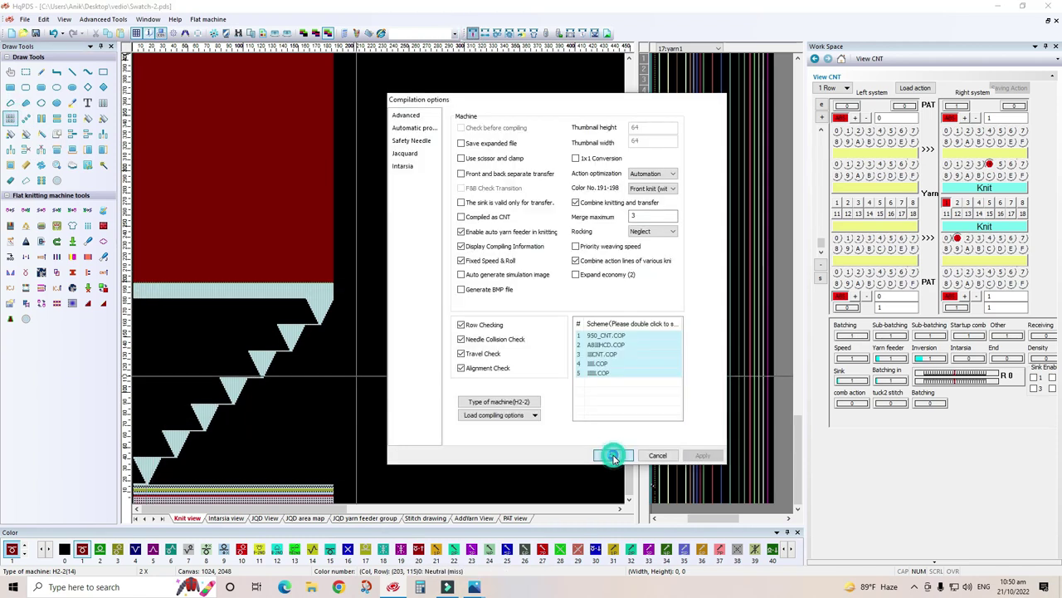
pyautogui.click(613, 456)
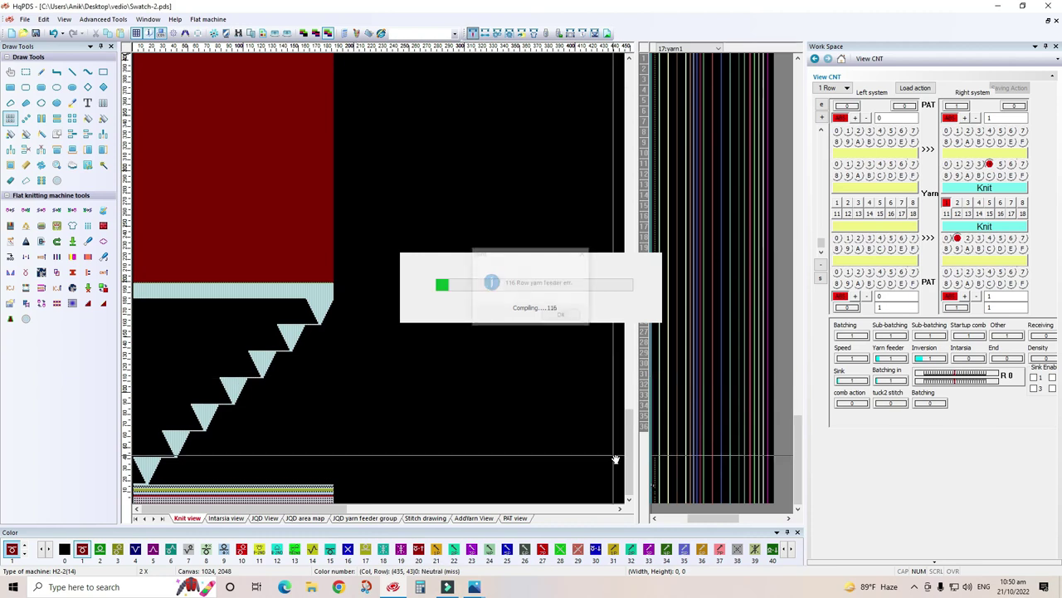
pyautogui.press('Return')
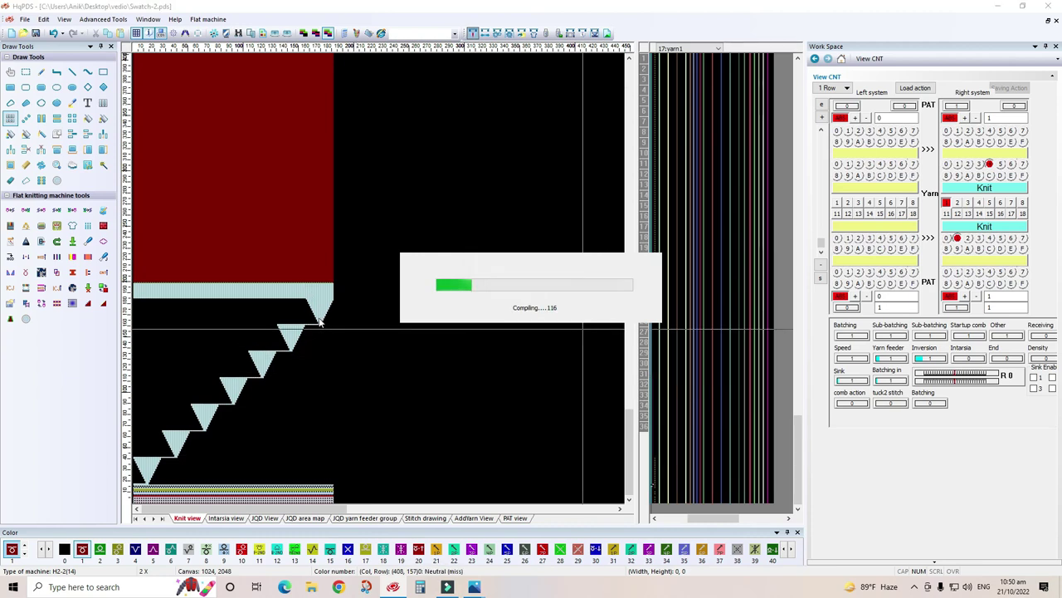
pyautogui.scroll(1, 576, 326)
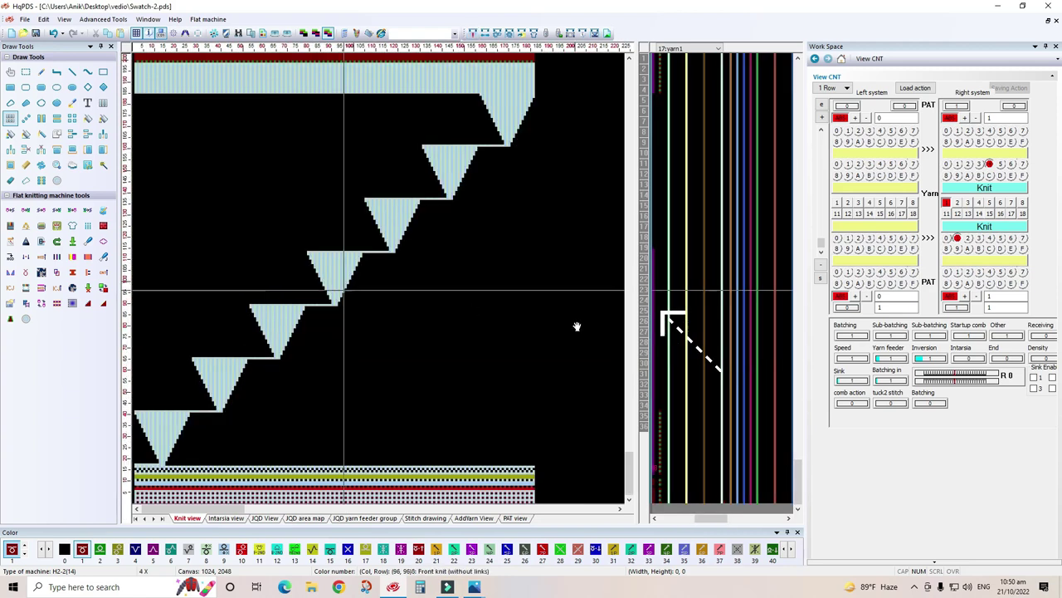
pyautogui.moveTo(653, 260); pyautogui.dragTo(664, 280)
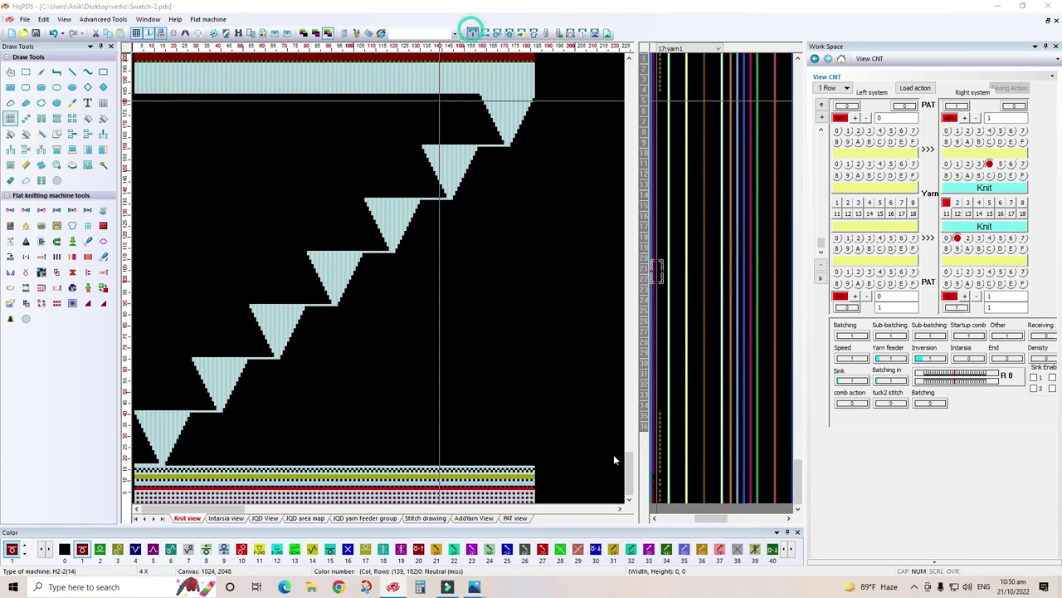
pyautogui.press('Return')
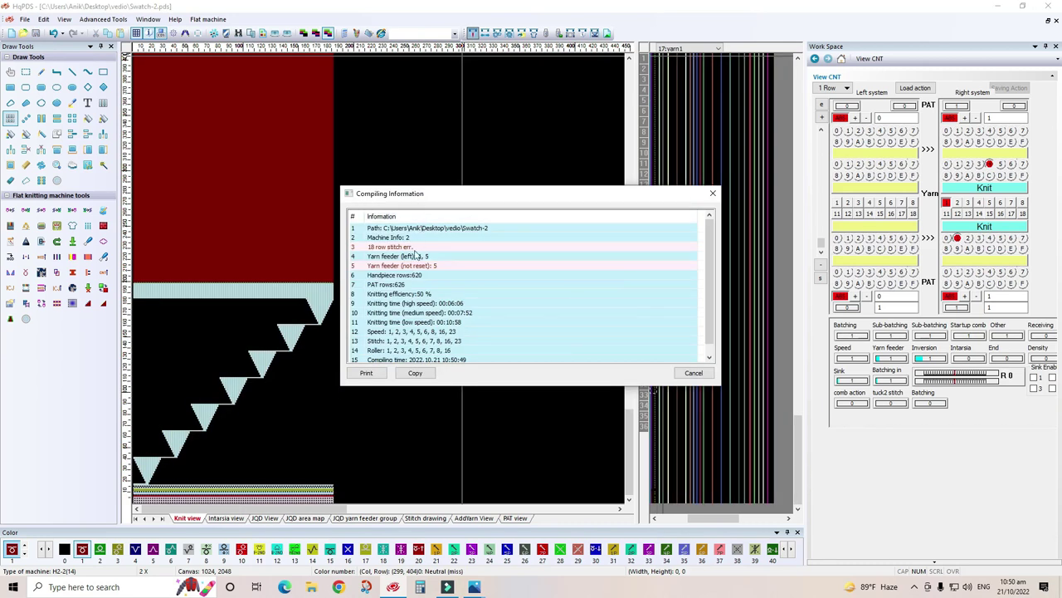
pyautogui.click(708, 198)
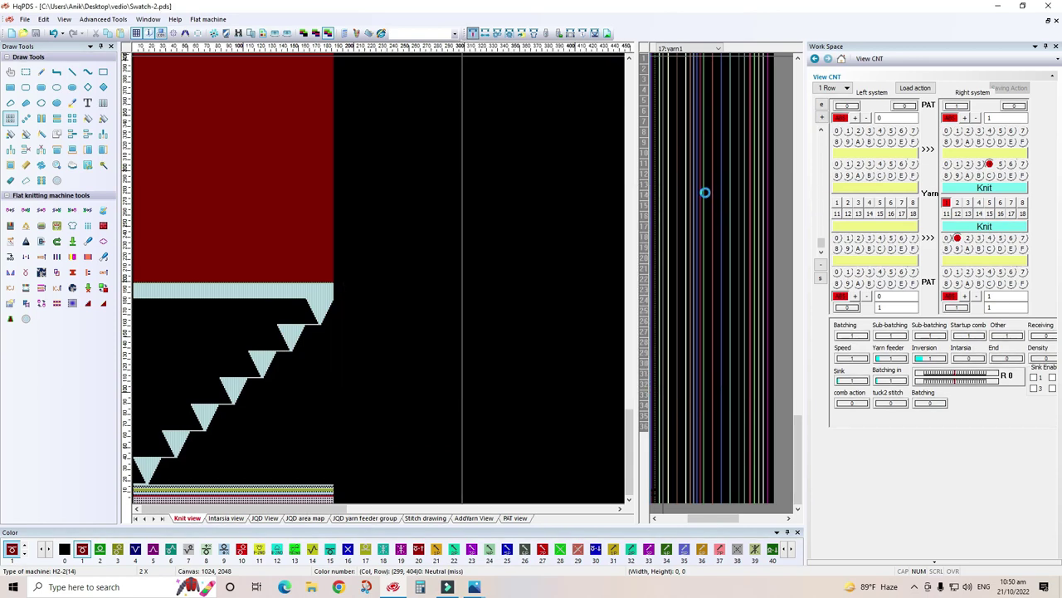
# Select a 16 by 11 area and set the row 18 stitches to neutral.
pyautogui.scroll(2, 274, 355)
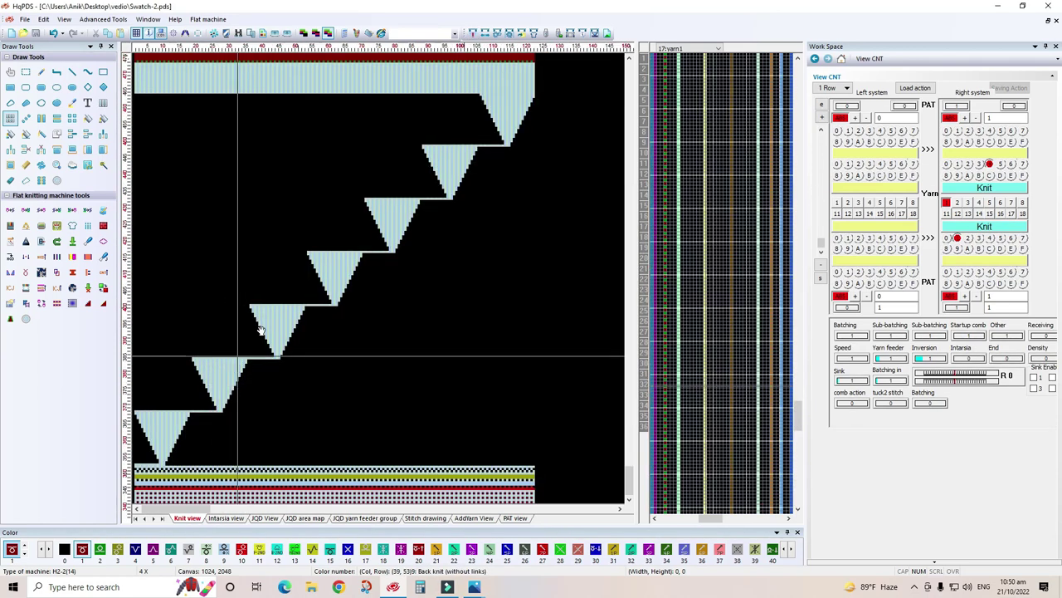
pyautogui.scroll(2, 268, 308)
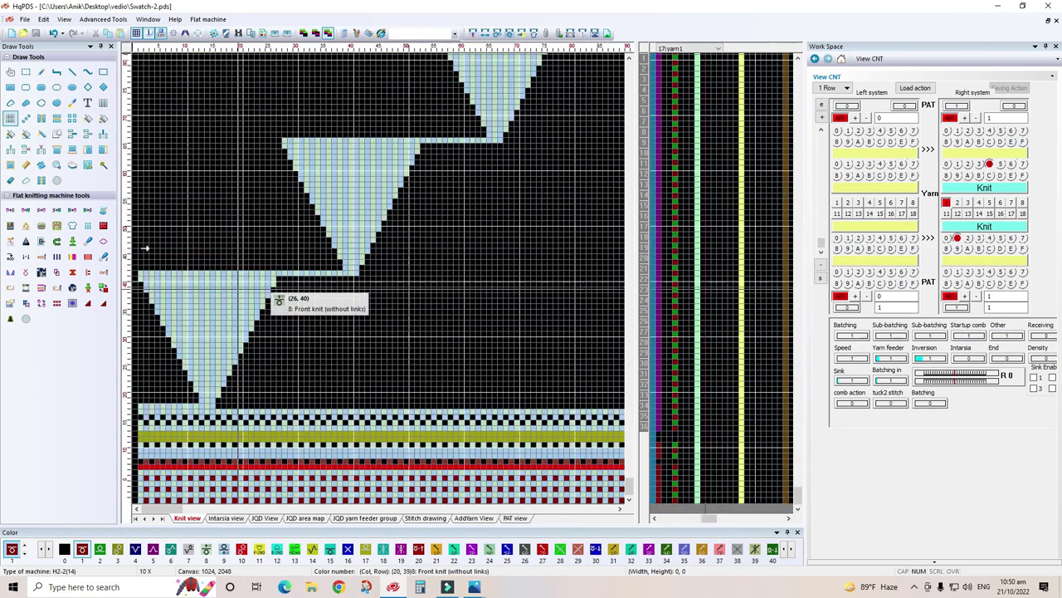
pyautogui.click(9, 118)
pyautogui.moveTo(360, 344); pyautogui.dragTo(274, 391)
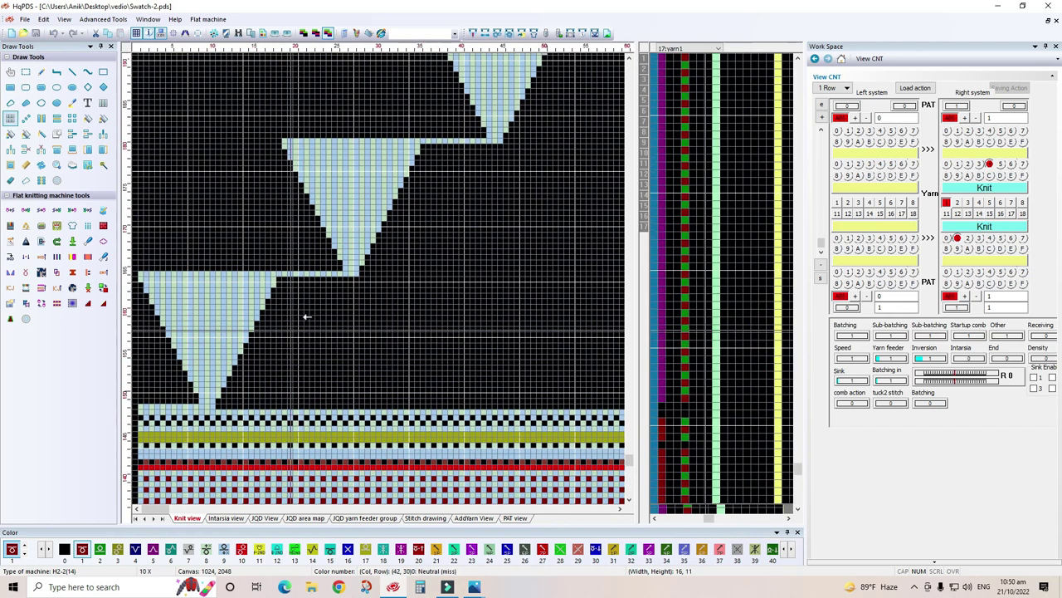
pyautogui.scroll(1, 307, 316)
pyautogui.scroll(1, 390, 290)
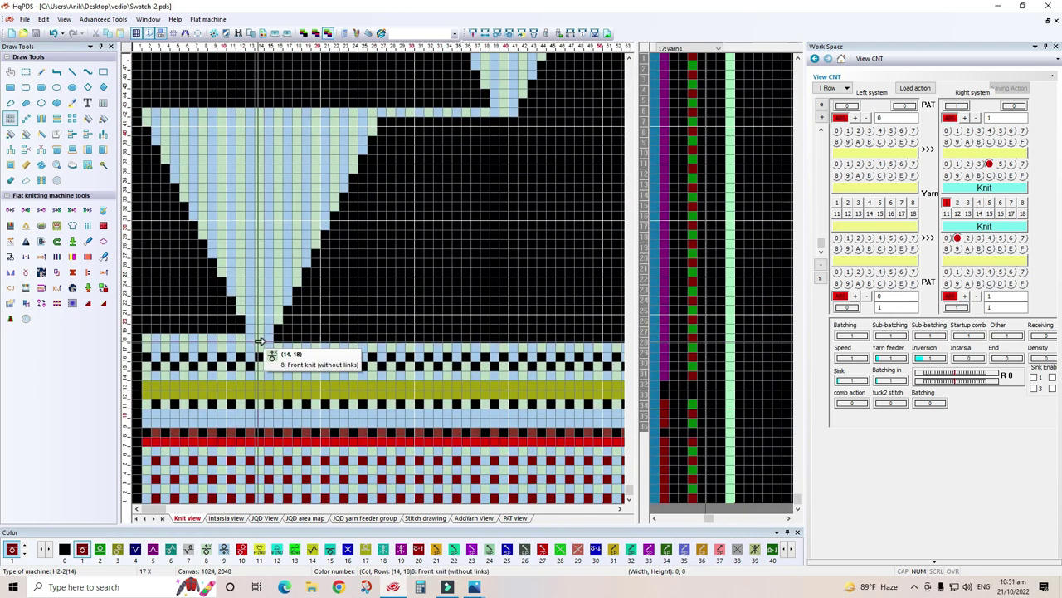
pyautogui.moveTo(259, 340)
pyautogui.mouseDown()
pyautogui.moveTo(279, 337)
pyautogui.moveTo(235, 325)
pyautogui.mouseUp()
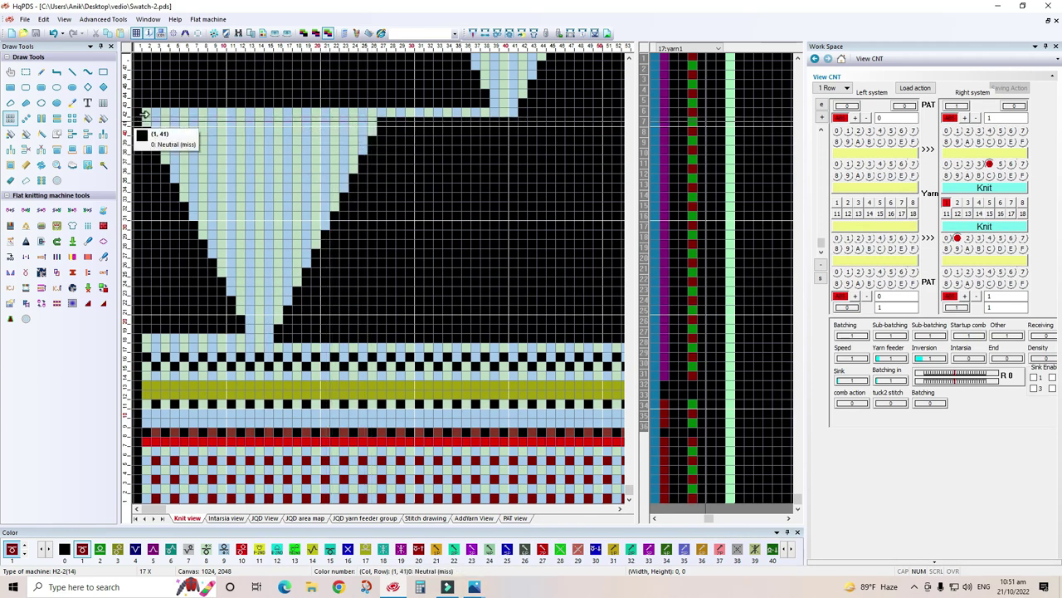
# Draw a connecting stitch row along row 42 from the left edge to the next triangle.
pyautogui.click(144, 112)
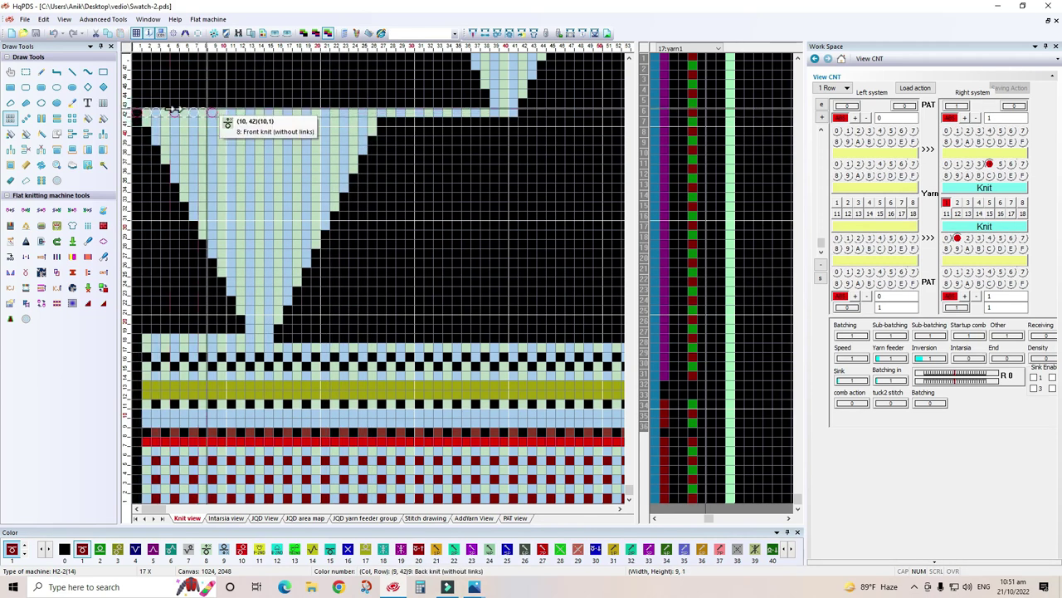
pyautogui.moveTo(144, 113)
pyautogui.mouseDown()
pyautogui.moveTo(465, 116)
pyautogui.moveTo(408, 259)
pyautogui.mouseUp()
pyautogui.scroll(-2, 422, 334)
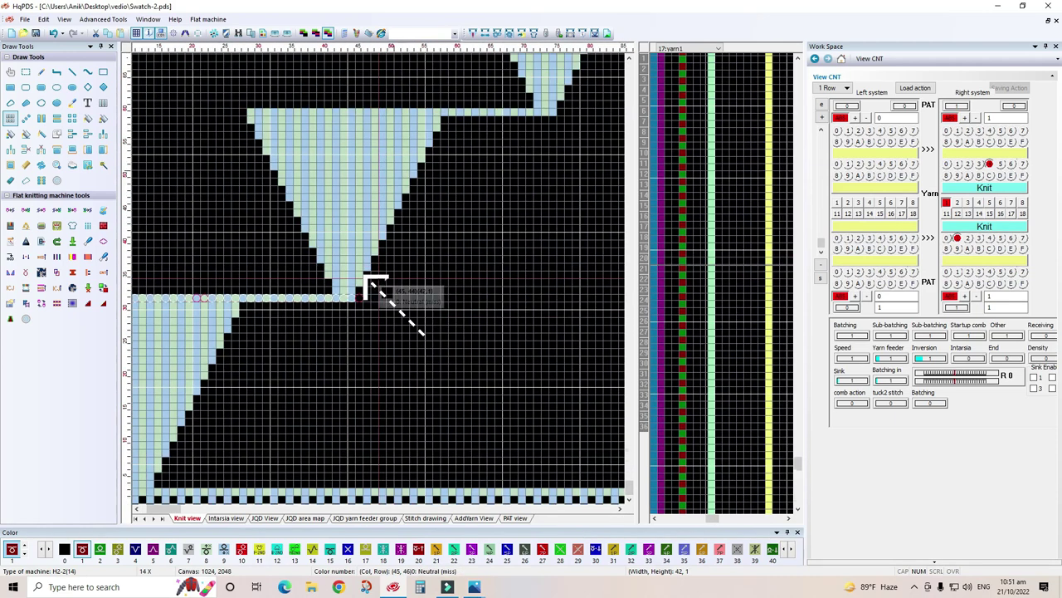
pyautogui.moveTo(474, 587)
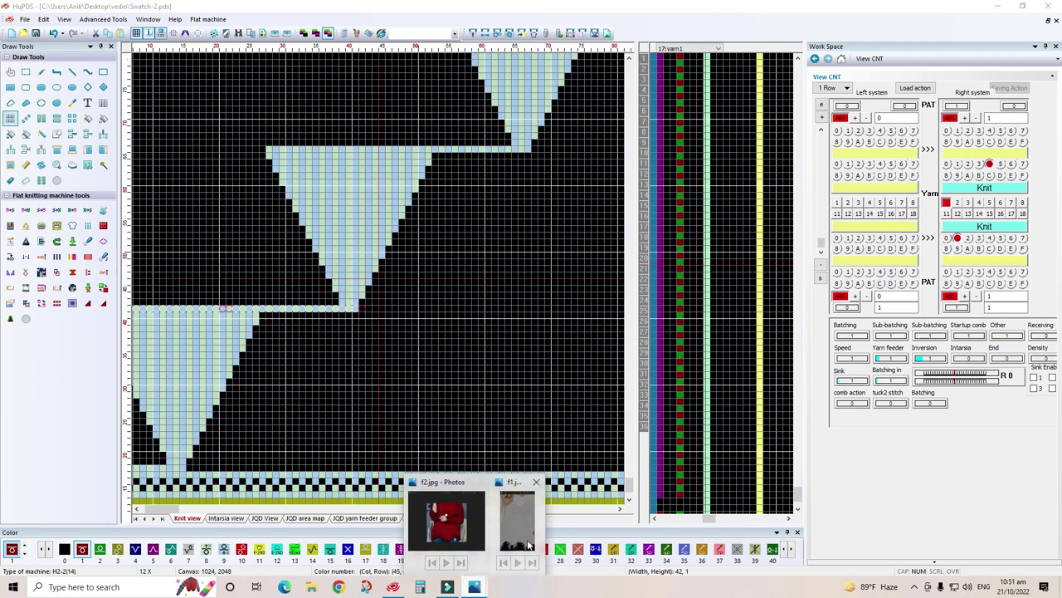
pyautogui.click(523, 523)
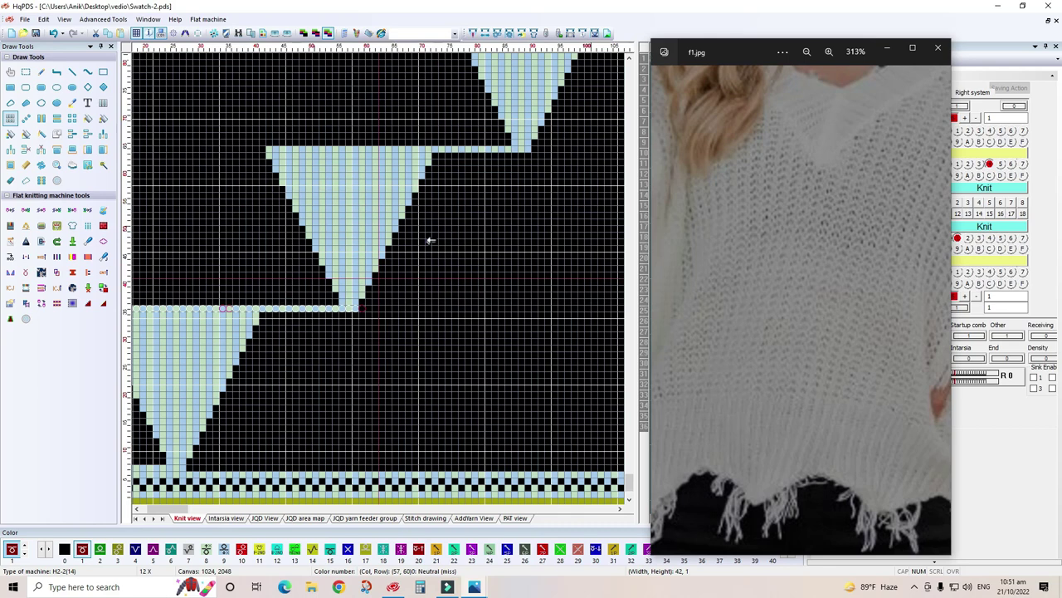
pyautogui.scroll(-1, 407, 266)
pyautogui.scroll(-1, 381, 287)
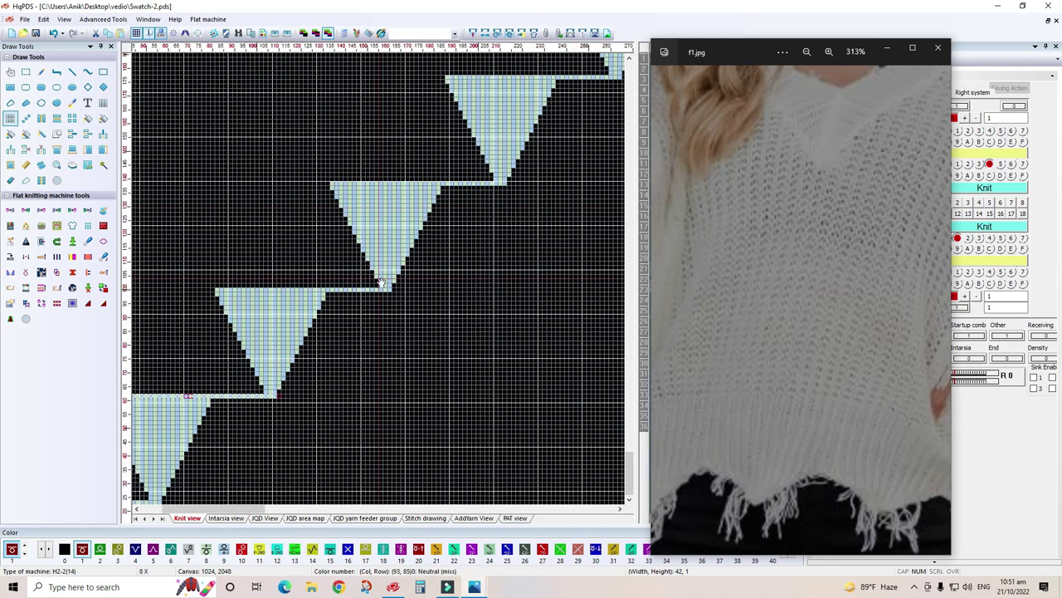
pyautogui.scroll(-2, 379, 280)
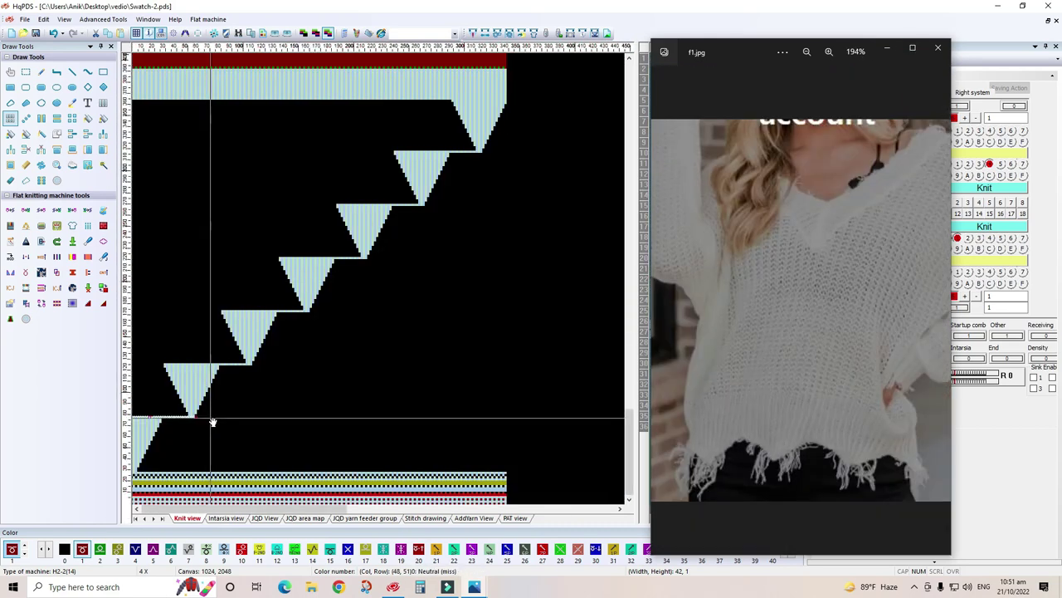
pyautogui.scroll(-2, 171, 446)
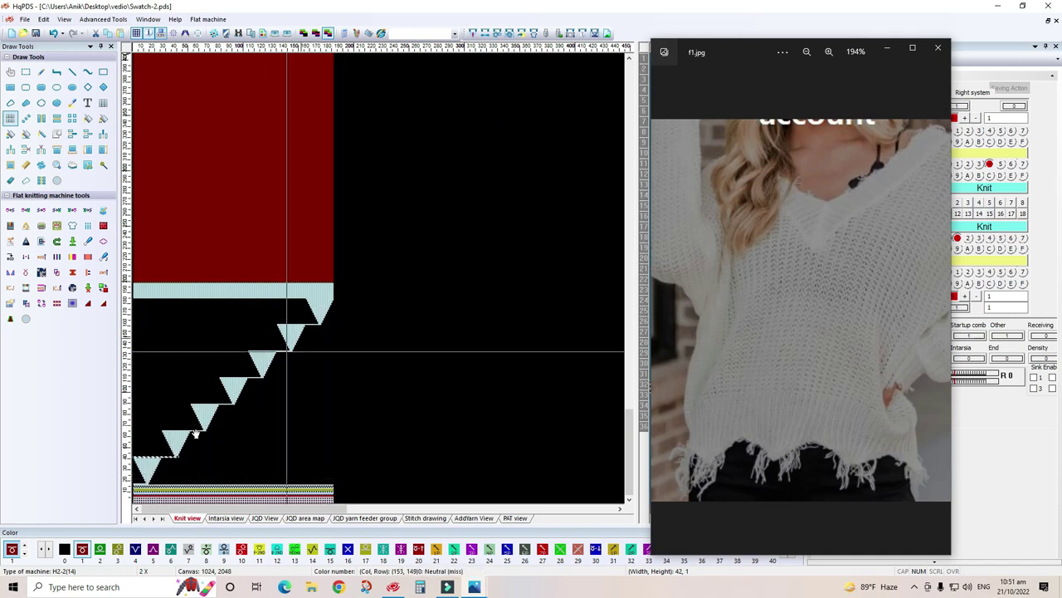
pyautogui.click(217, 417)
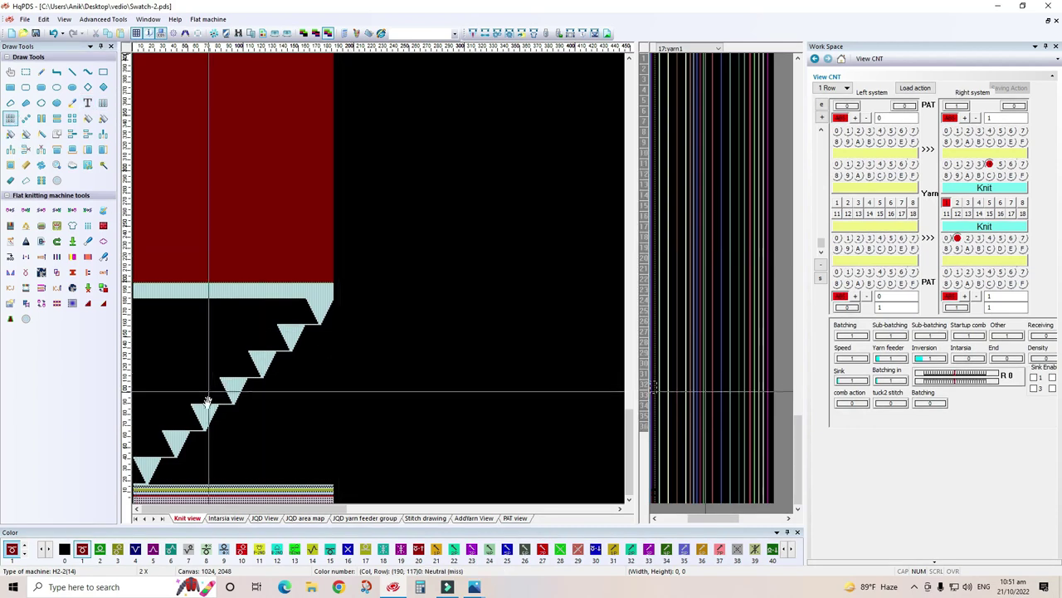
# Zoom in on the top triangle and lengthen the blue row under the upper band toward it.
pyautogui.click(237, 355)
pyautogui.click(249, 361)
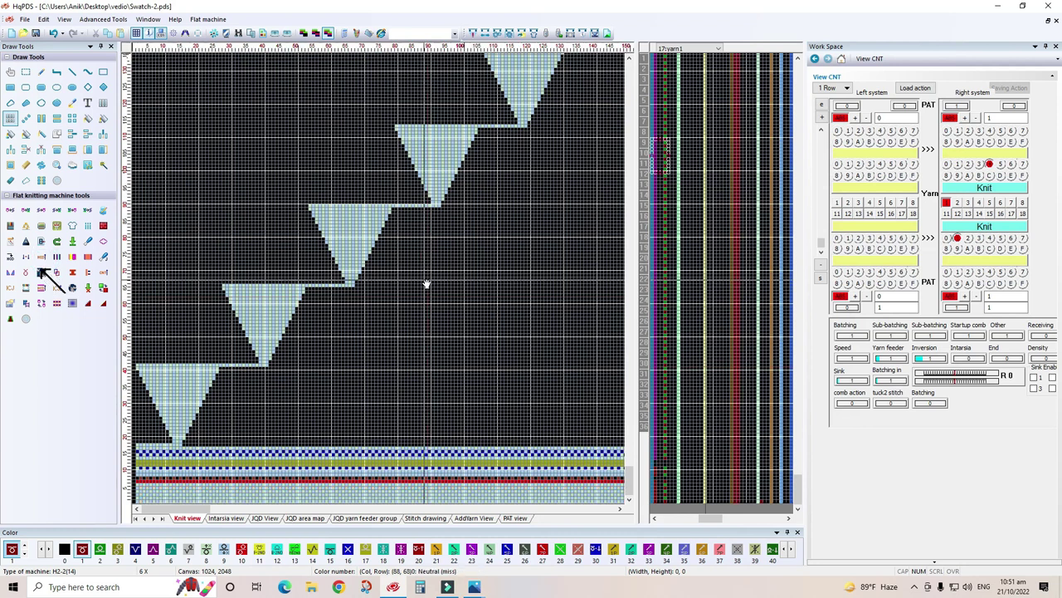
pyautogui.rightClick(321, 305)
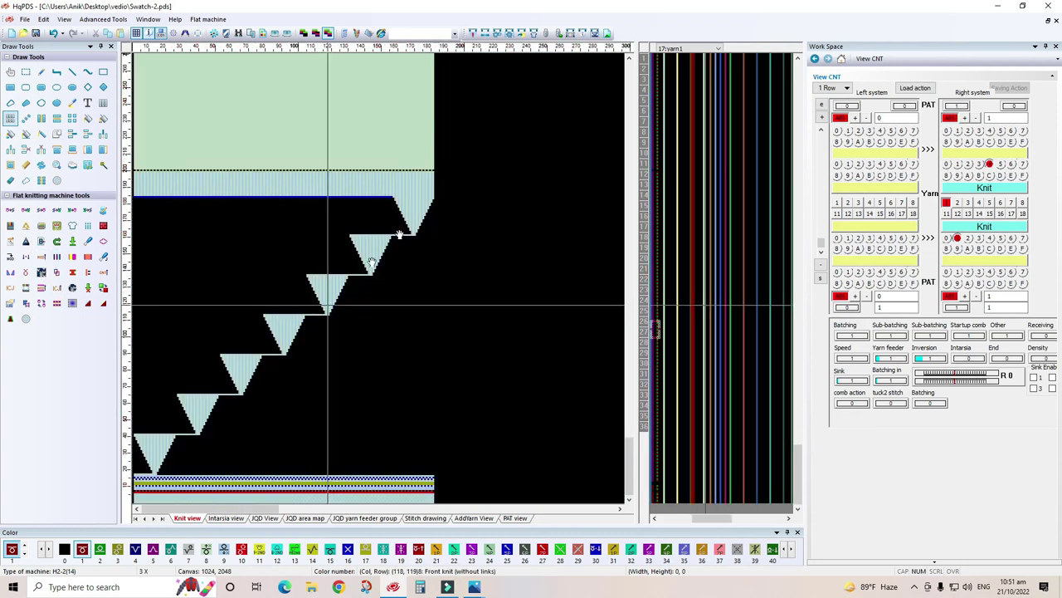
pyautogui.click(380, 282)
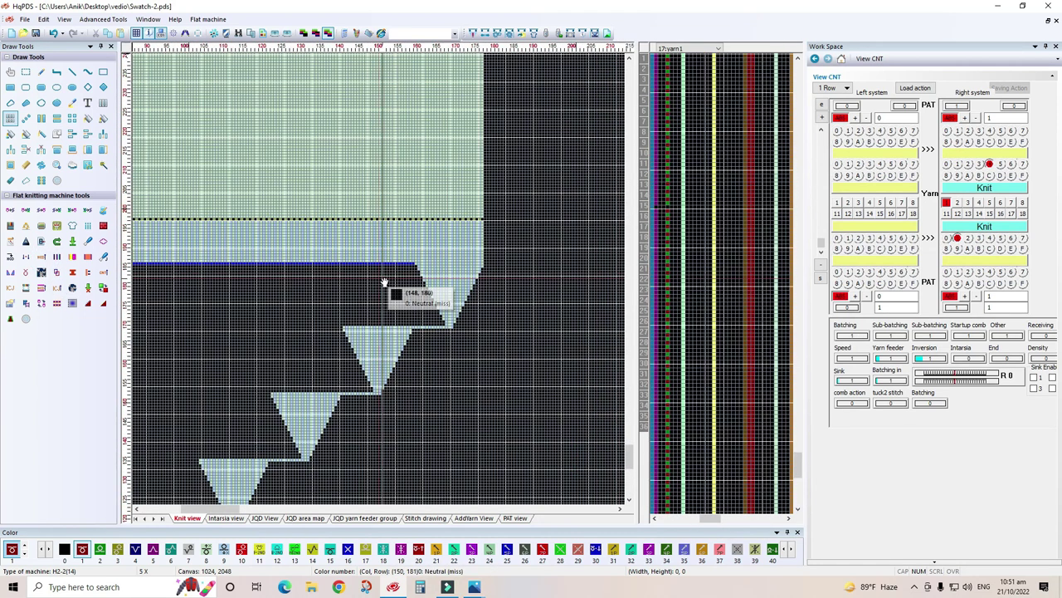
pyautogui.click(380, 282)
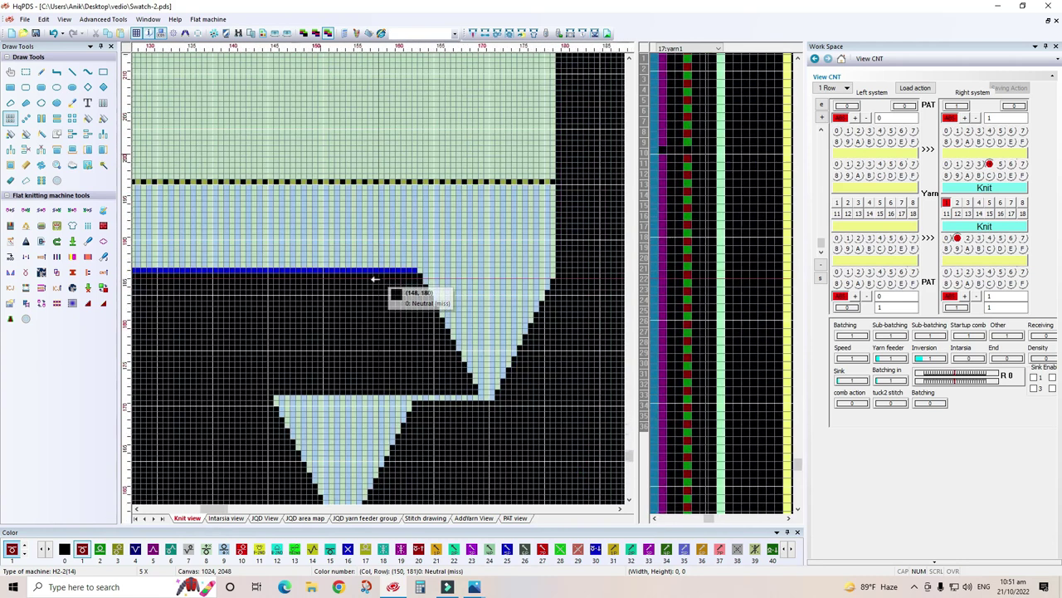
pyautogui.click(382, 279)
pyautogui.moveTo(309, 283); pyautogui.dragTo(264, 283)
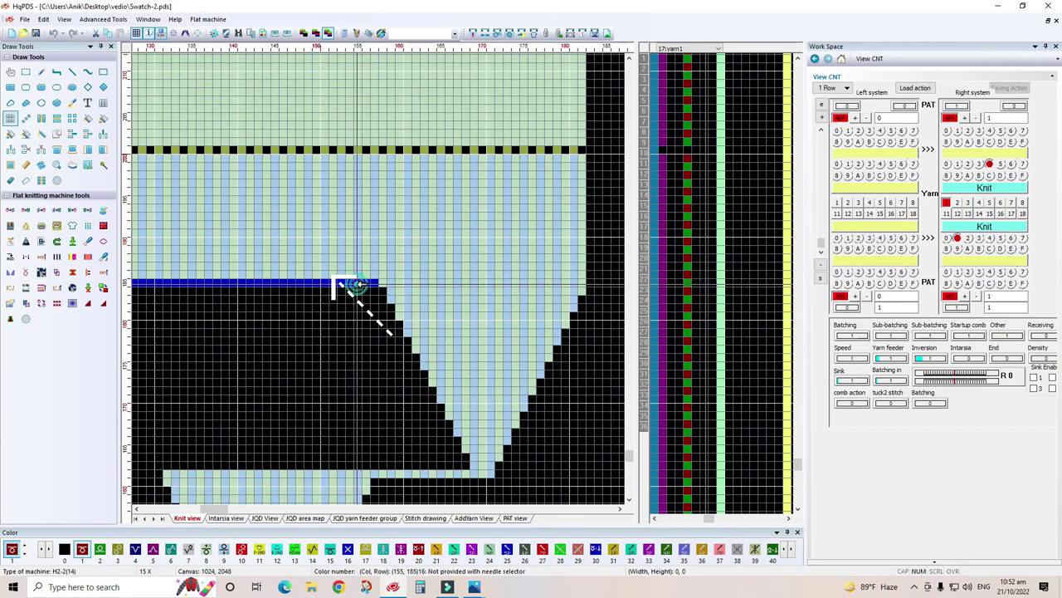
# Cancel the drawing tool, undo the blue row edits, and make the strip under the light band neutral.
pyautogui.rightClick(378, 291)
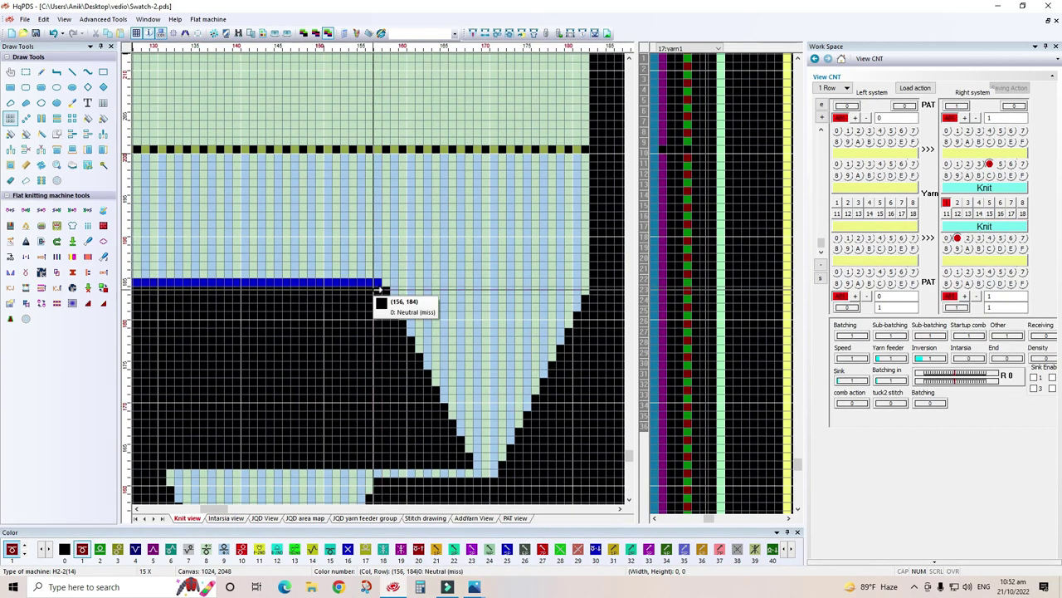
pyautogui.click(52, 33)
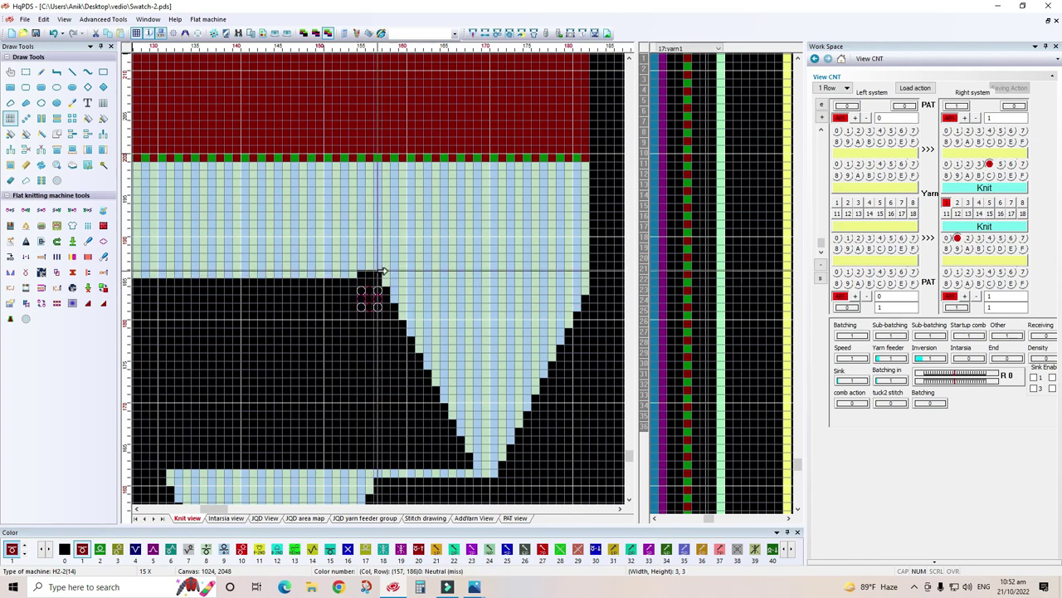
pyautogui.moveTo(374, 296); pyautogui.dragTo(177, 276)
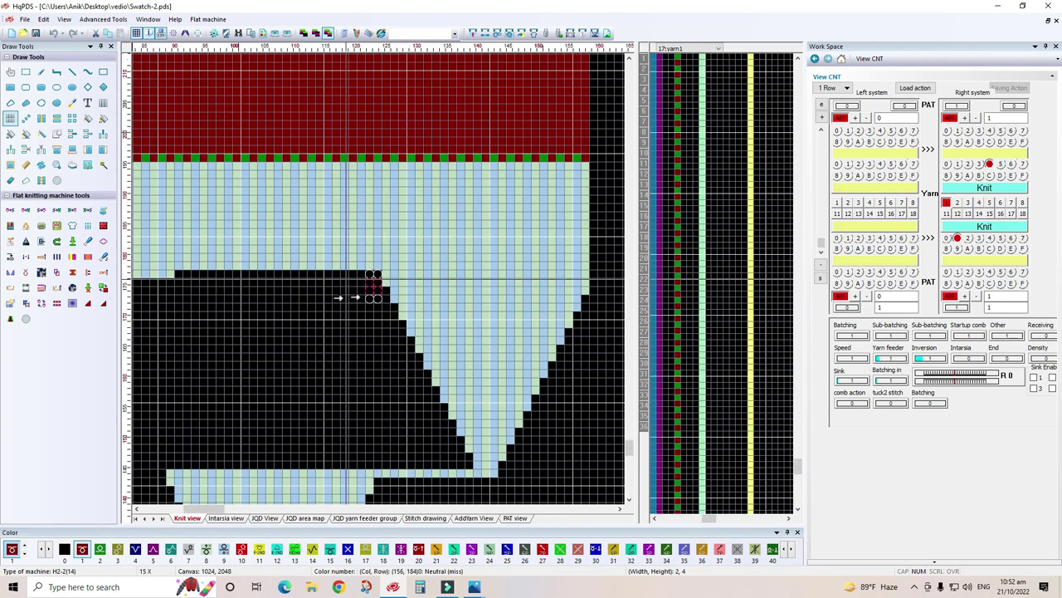
pyautogui.scroll(-2, 345, 281)
# Run design processing on Swatch-2, turning the upper block light green with a dotted edge row.
pyautogui.scroll(-2, 345, 282)
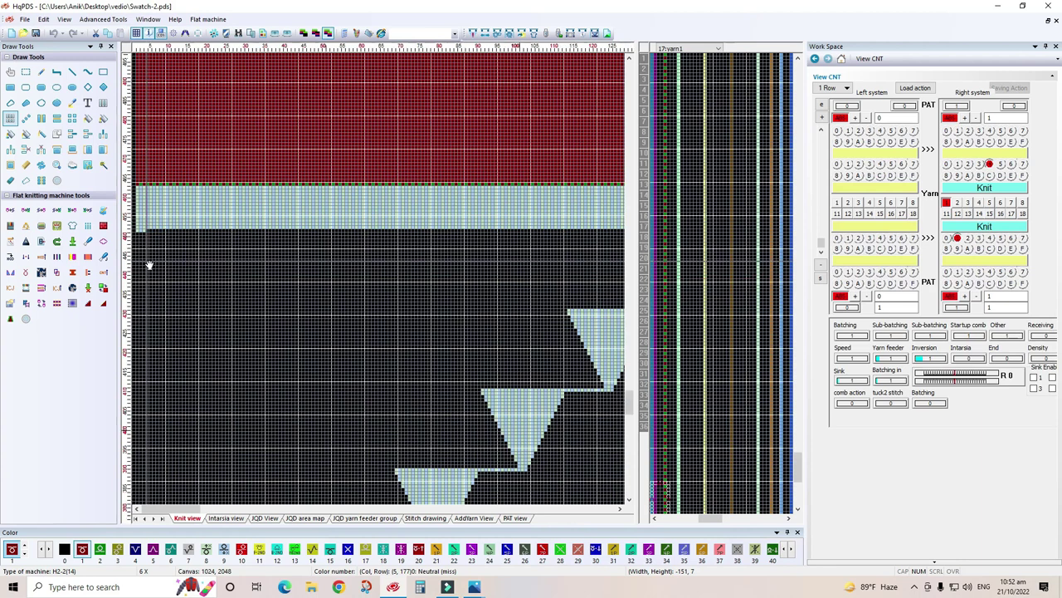
pyautogui.scroll(1, 150, 271)
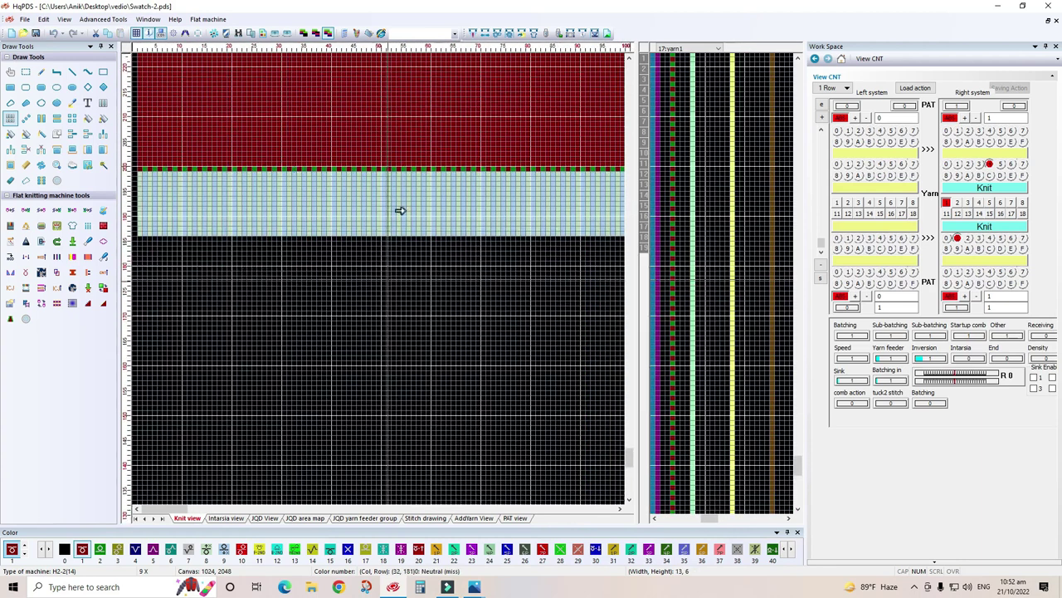
pyautogui.click(471, 31)
pyautogui.click(607, 446)
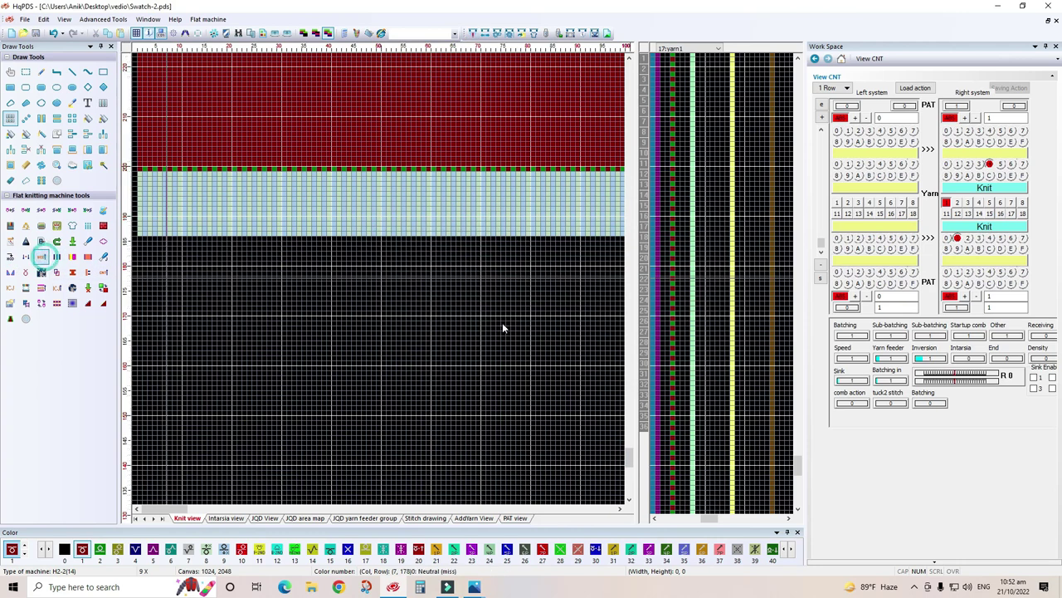
pyautogui.moveTo(502, 328); pyautogui.dragTo(342, 297)
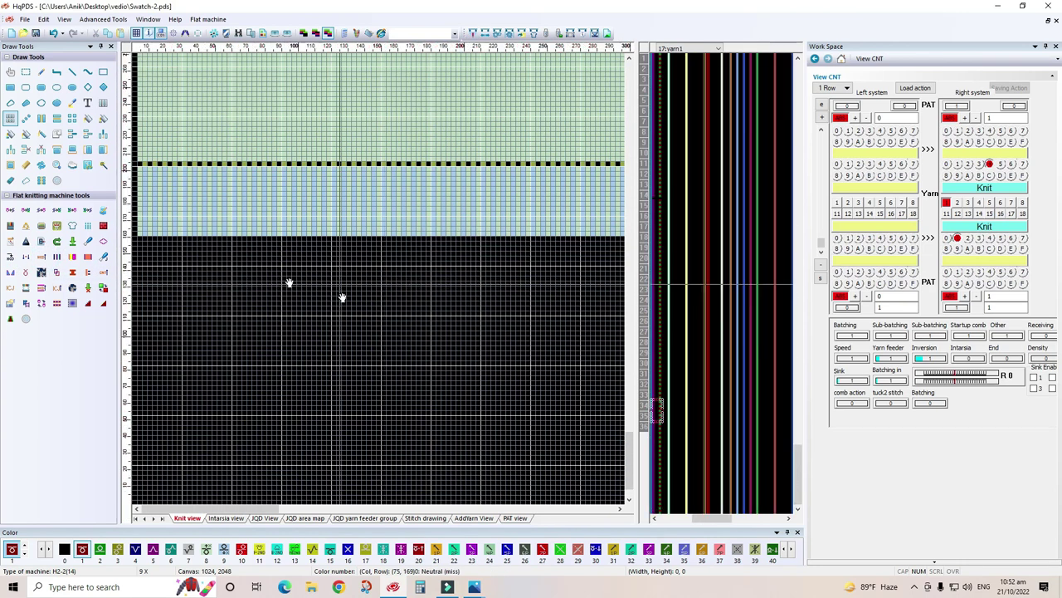
pyautogui.scroll(-5, 273, 337)
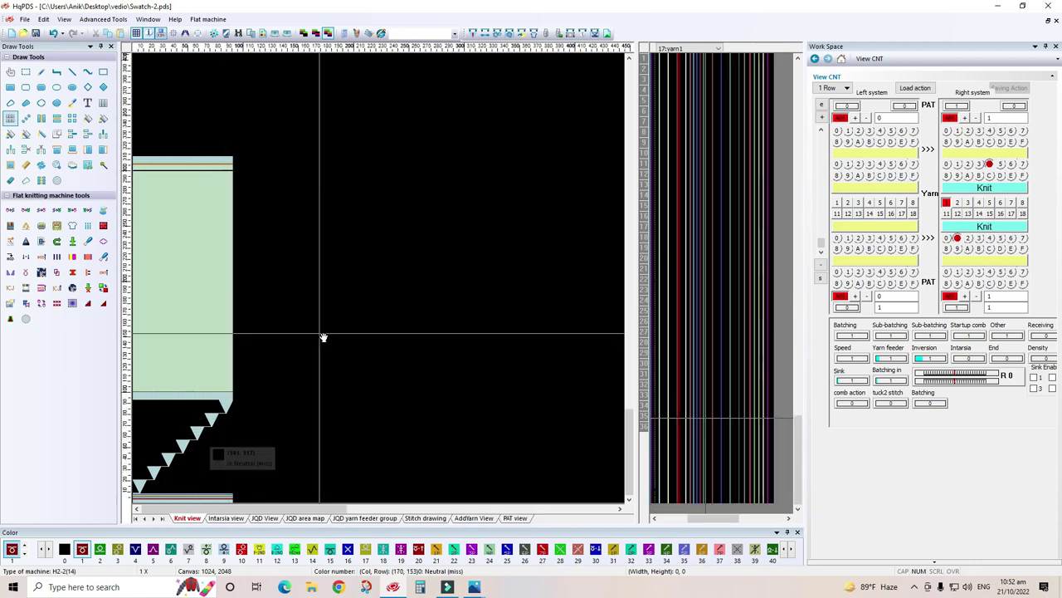
pyautogui.scroll(2, 336, 307)
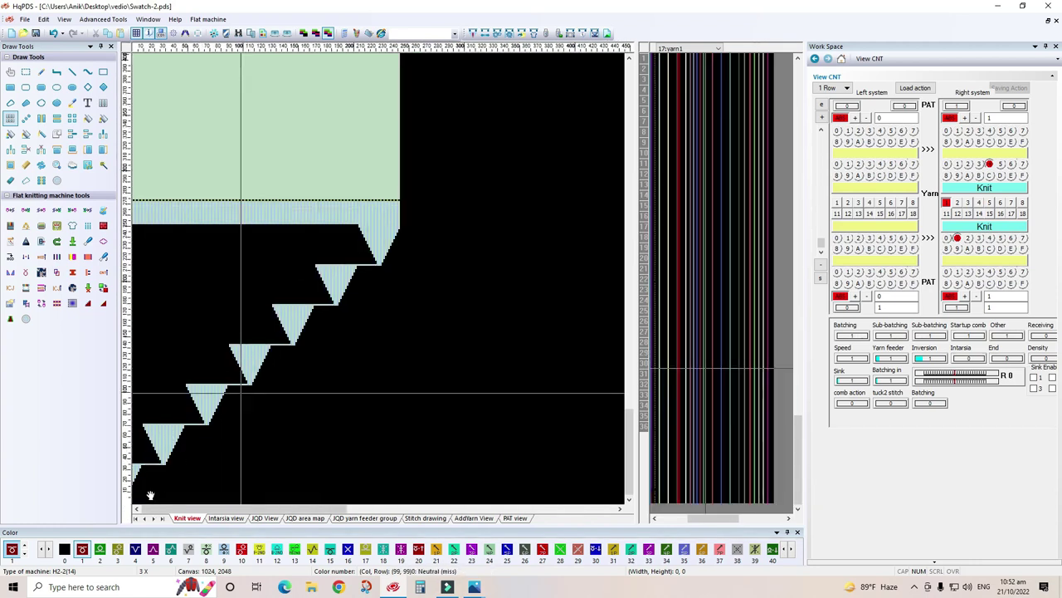
# Undo the processing that turned the upper block green.
pyautogui.scroll(-2, 150, 490)
pyautogui.click(52, 34)
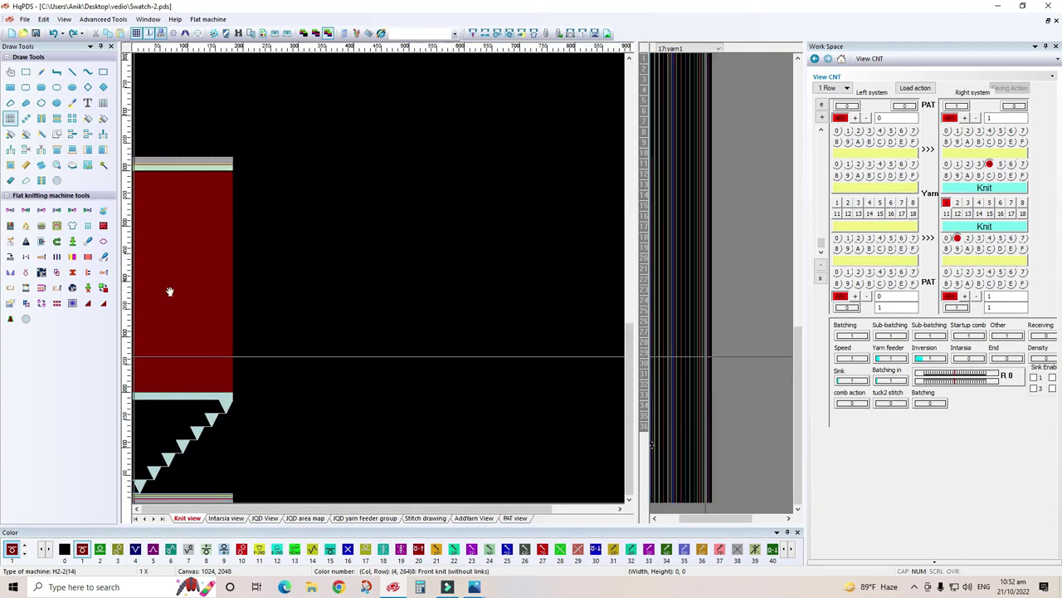
pyautogui.scroll(2, 283, 274)
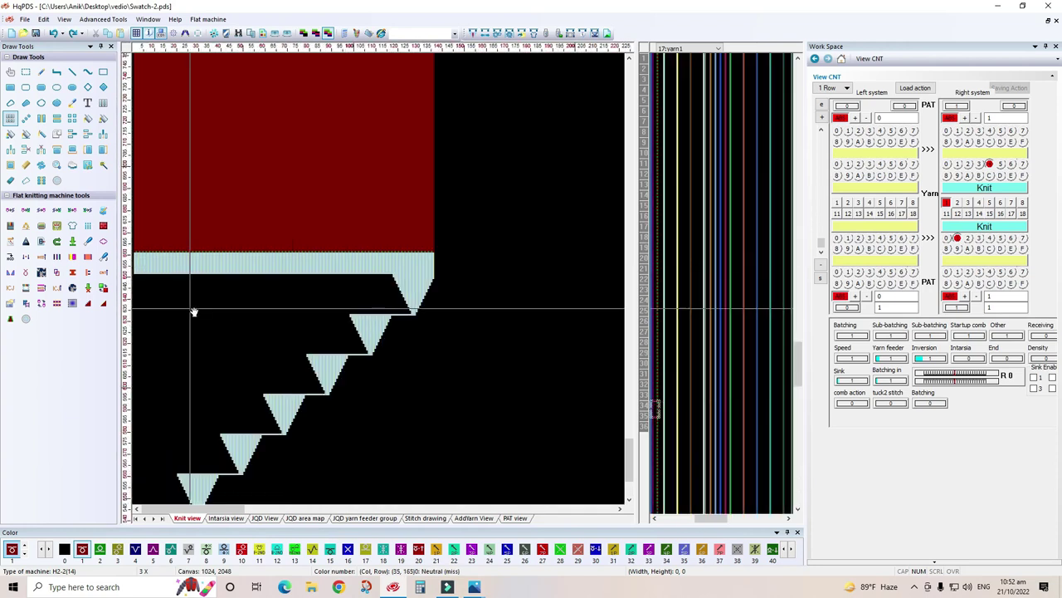
pyautogui.scroll(2, 256, 279)
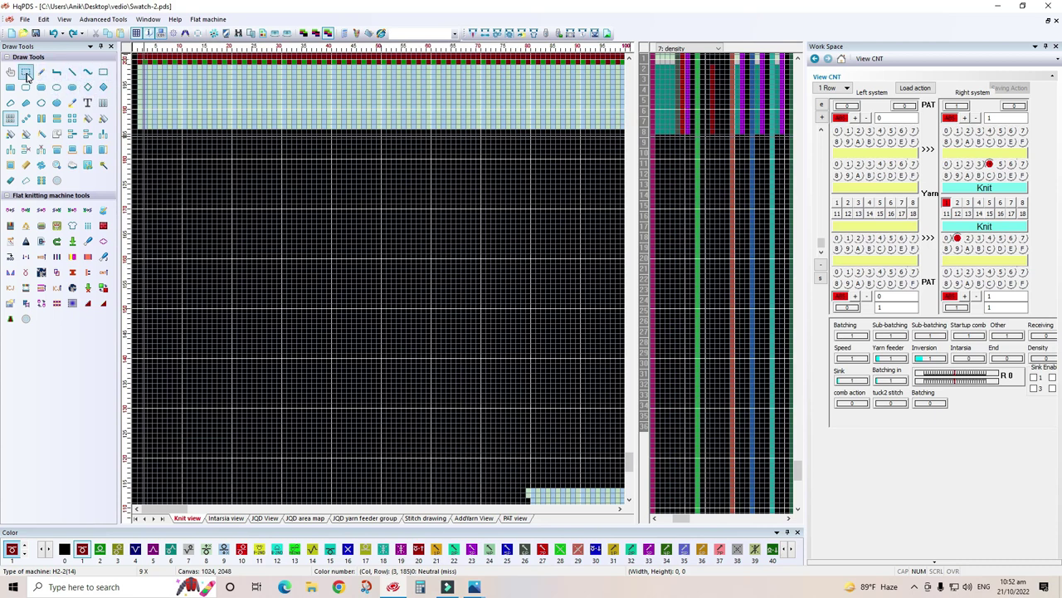
pyautogui.scroll(1, 664, 287)
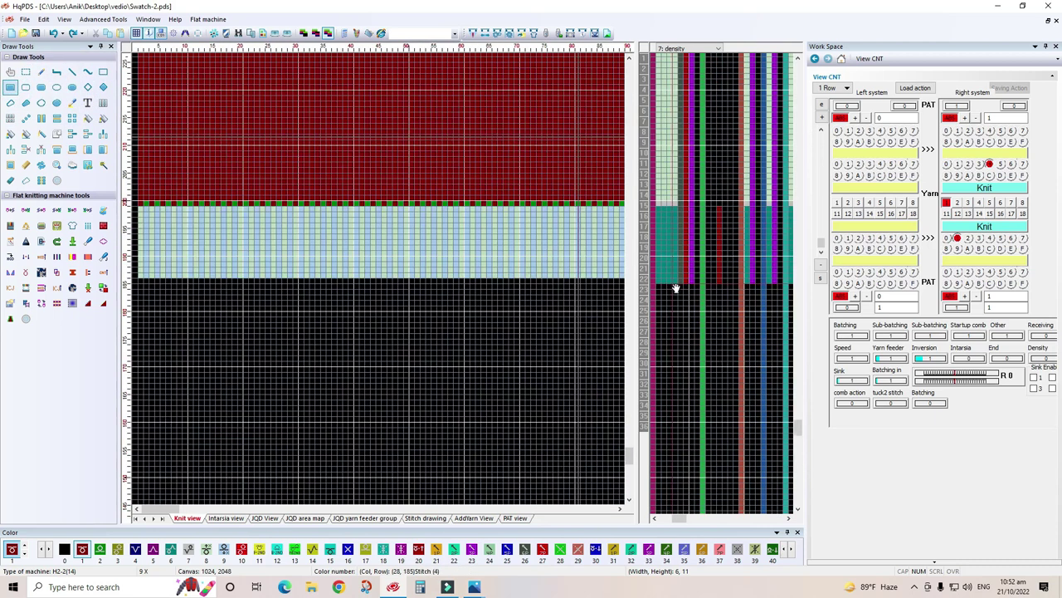
pyautogui.scroll(1, 664, 287)
pyautogui.scroll(1, 661, 288)
pyautogui.scroll(1, 661, 287)
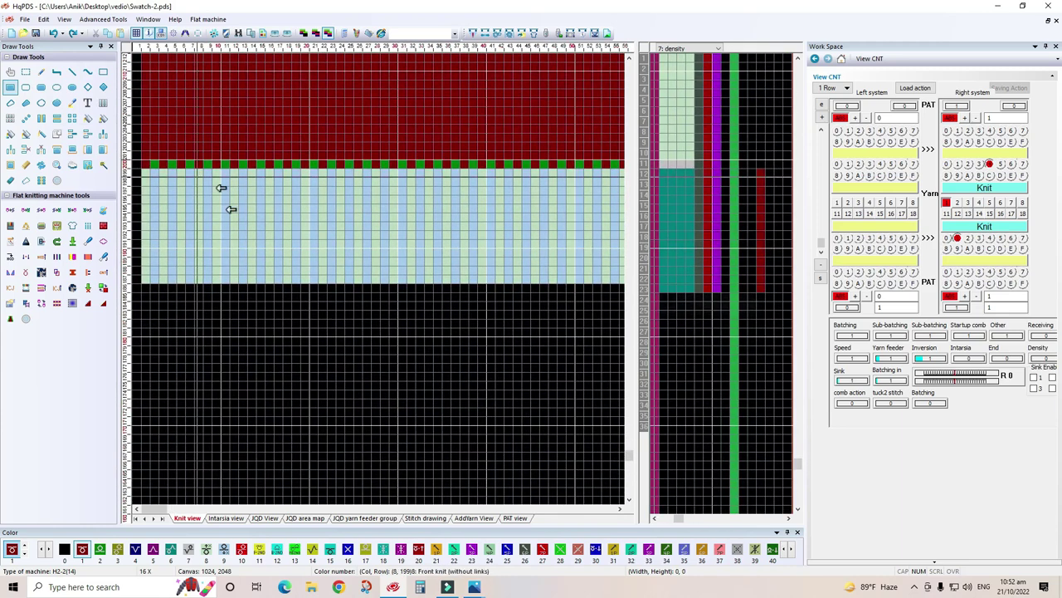
# Switch the side column to 9: speed and bring up the Compile options.
pyautogui.click(10, 119)
pyautogui.scroll(-3, 700, 263)
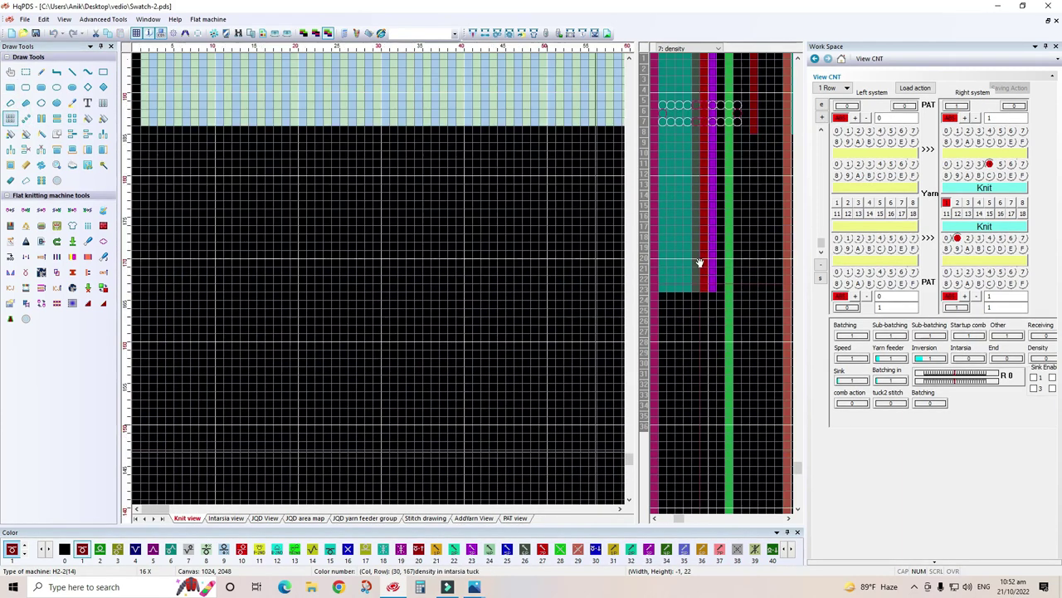
pyautogui.scroll(-2, 682, 415)
pyautogui.scroll(-2, 680, 294)
pyautogui.scroll(-3, 675, 298)
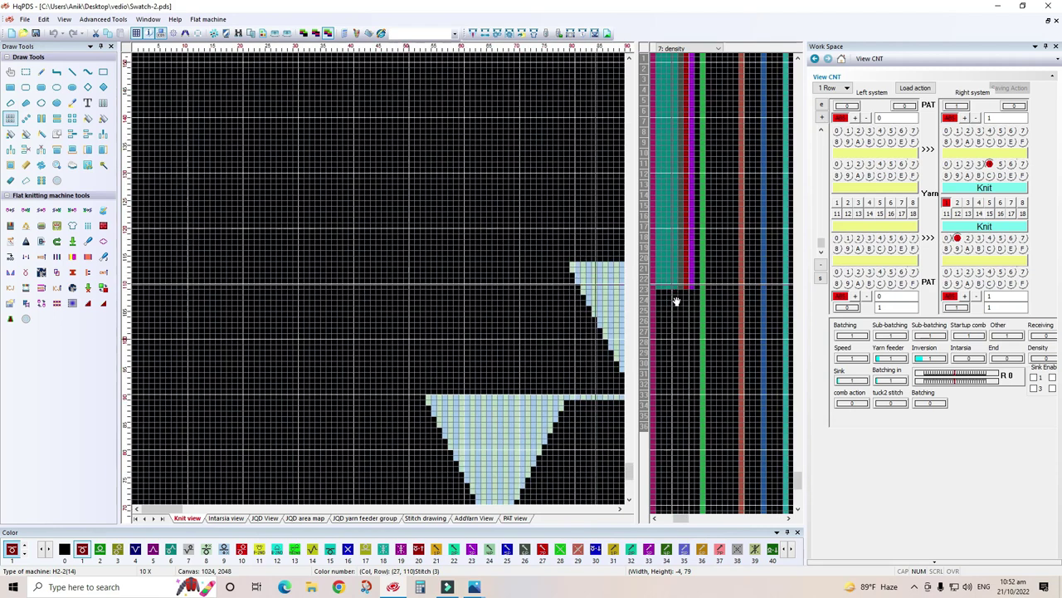
pyautogui.scroll(-2, 690, 379)
pyautogui.scroll(-2, 699, 383)
pyautogui.scroll(1, 702, 327)
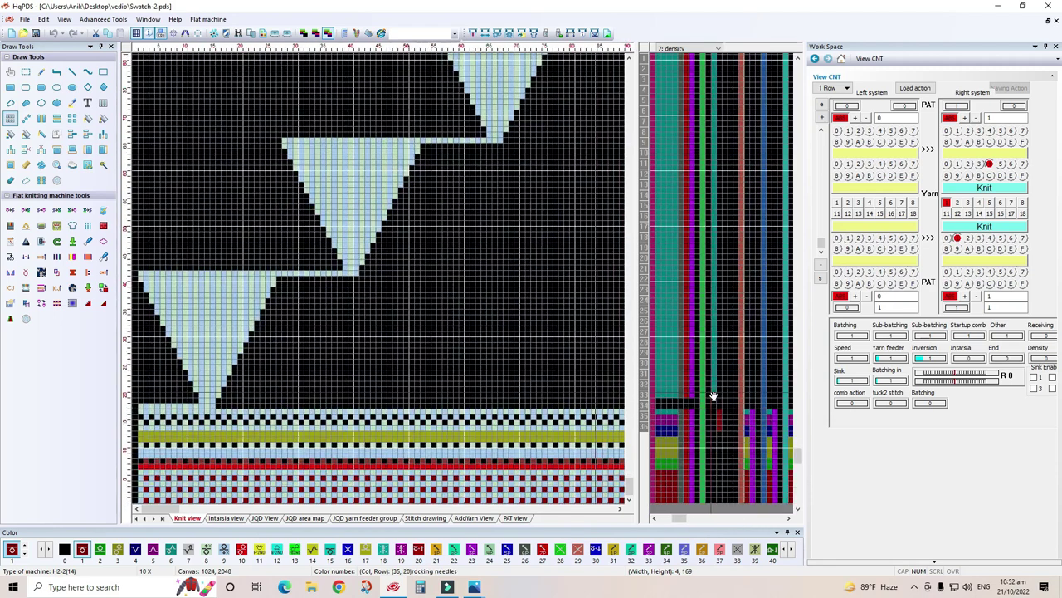
pyautogui.scroll(2, 709, 396)
pyautogui.scroll(1, 714, 374)
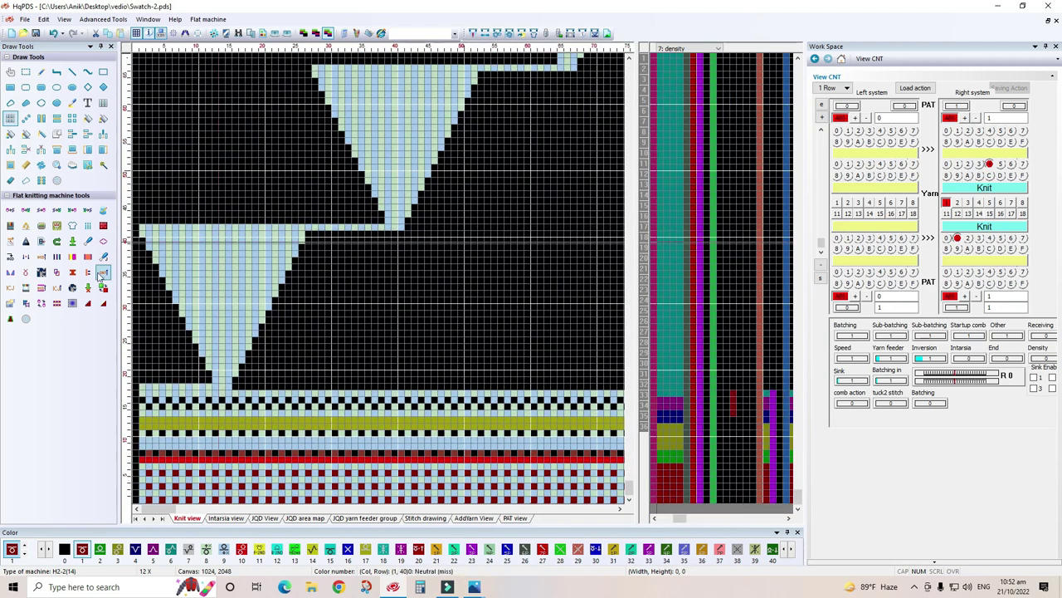
pyautogui.click(56, 257)
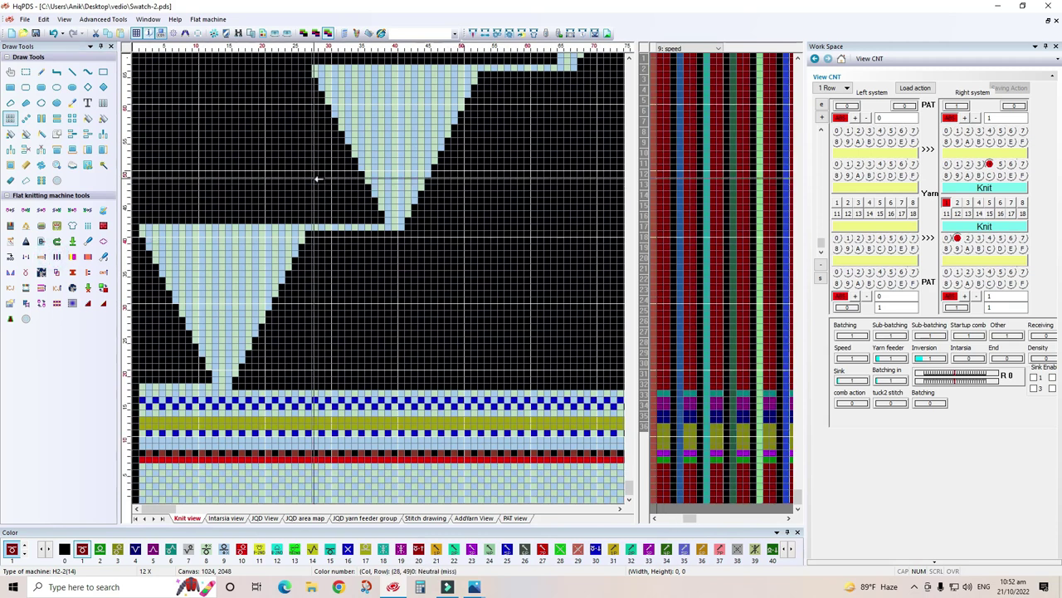
pyautogui.click(11, 119)
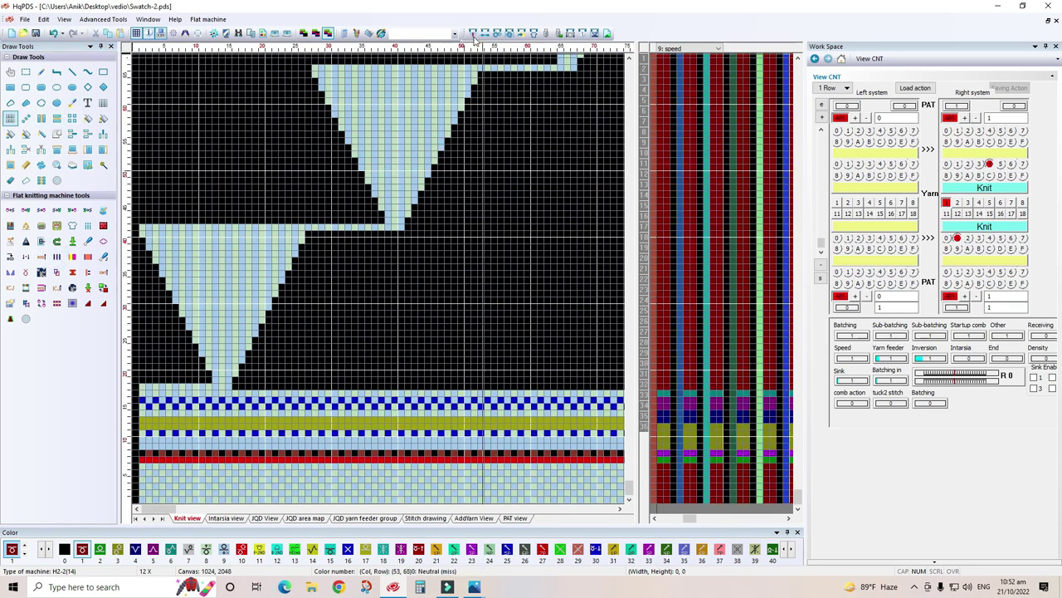
pyautogui.click(471, 34)
# Compile Swatch-2 twice, giving 626 PAT rows with yarn feeder 5 flagged as not reset.
pyautogui.click(612, 455)
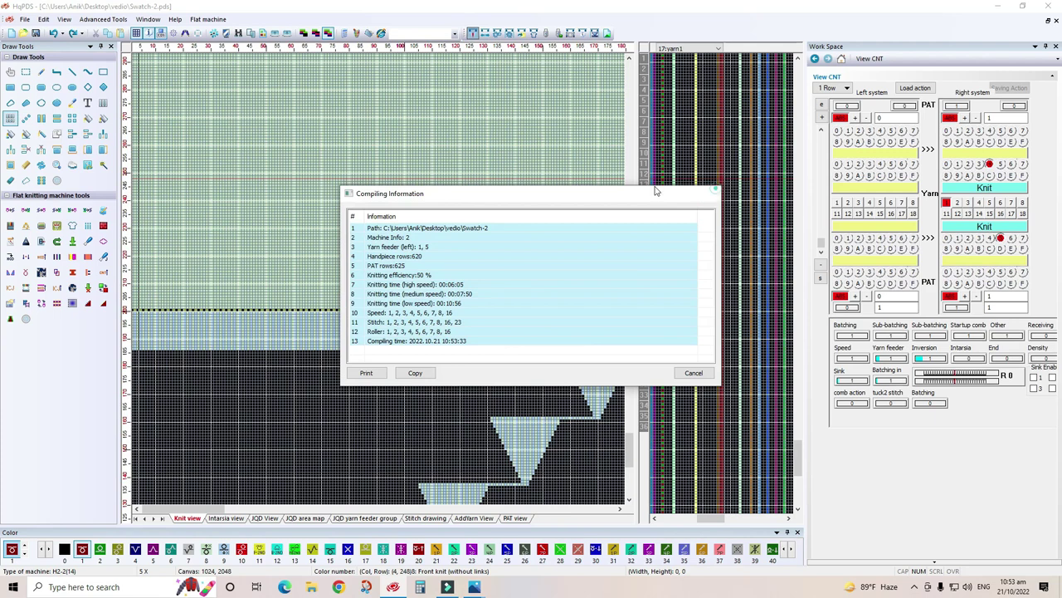
pyautogui.press('Escape')
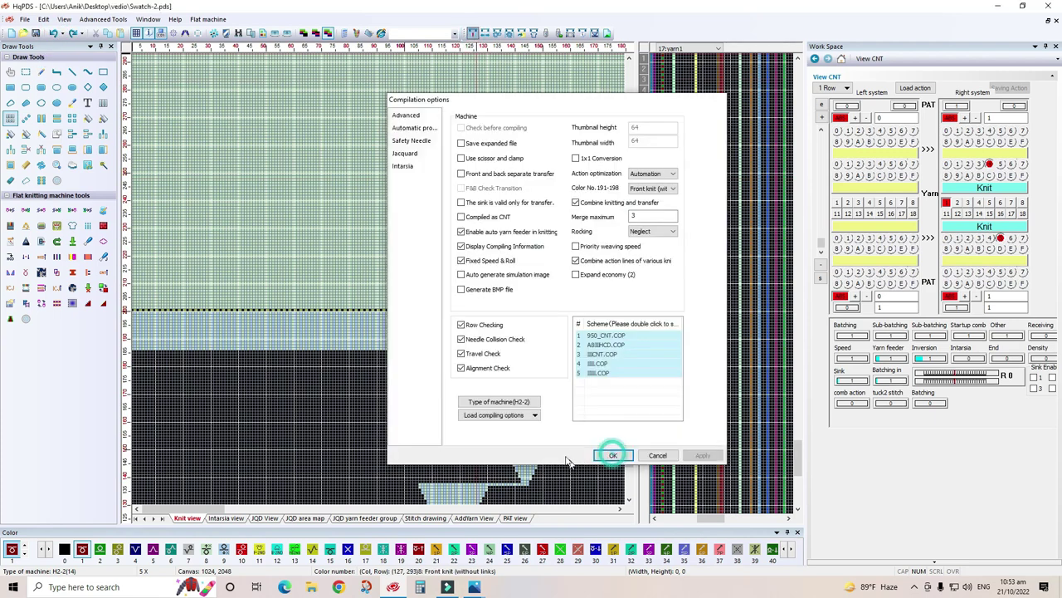
pyautogui.click(613, 455)
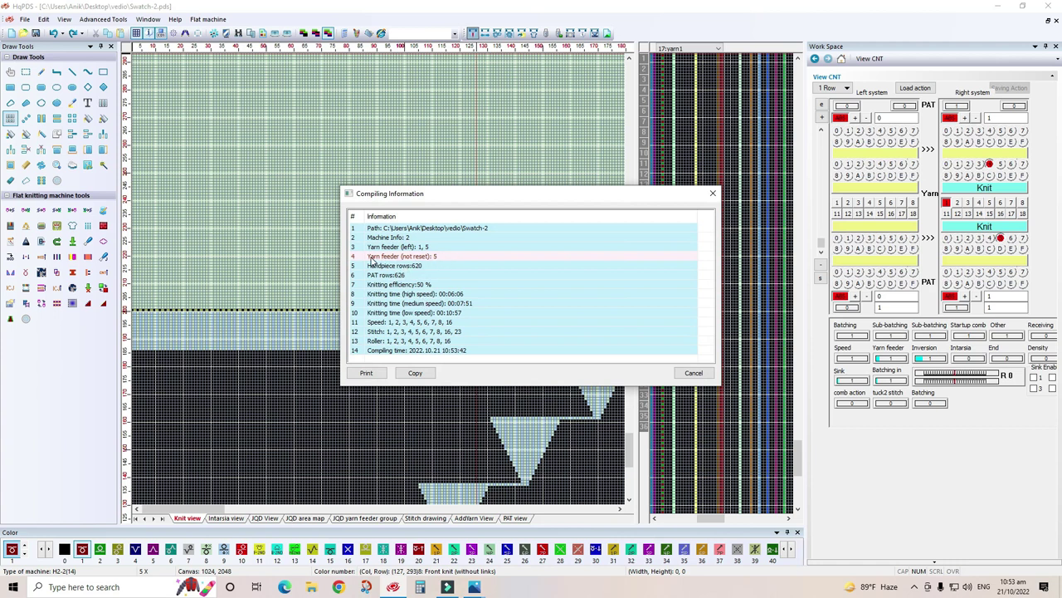
# Close the report and select a stitch block above the rightmost triangle, zooming to review the pattern.
pyautogui.click(718, 192)
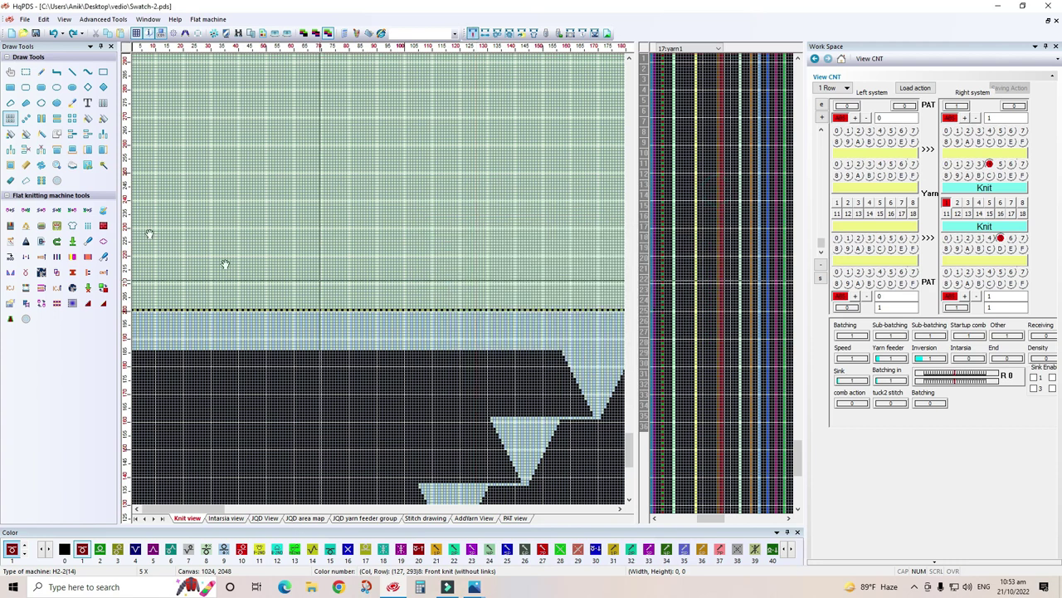
pyautogui.moveTo(438, 316); pyautogui.dragTo(548, 355)
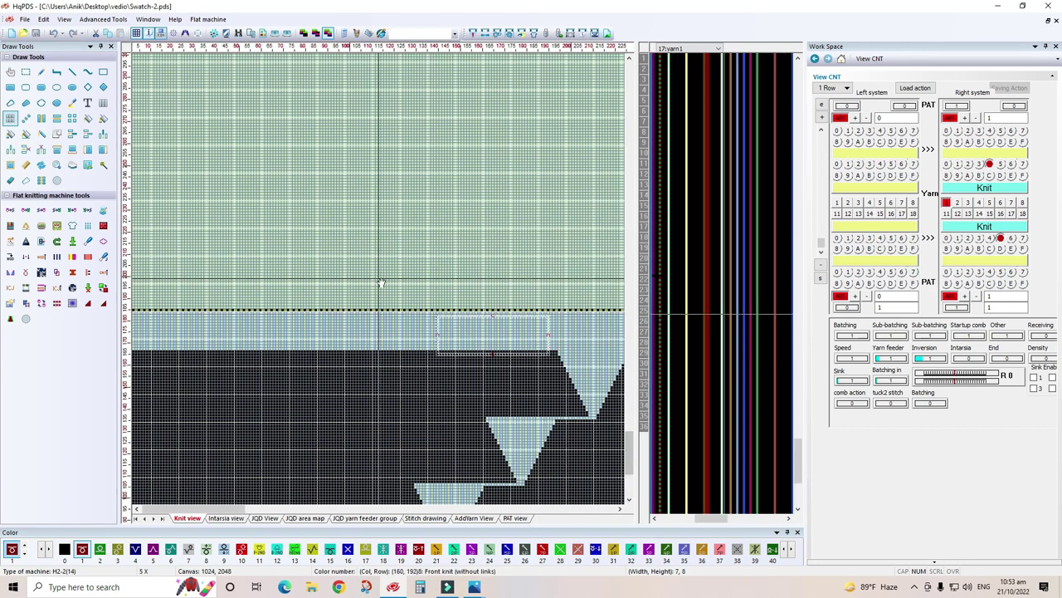
pyautogui.click(26, 163)
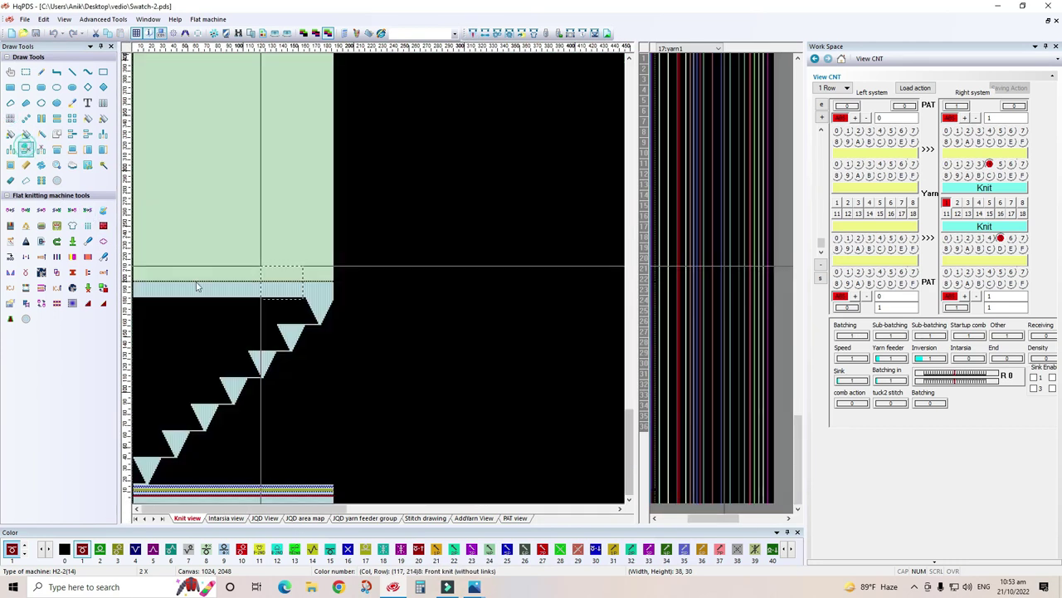
pyautogui.click(273, 298)
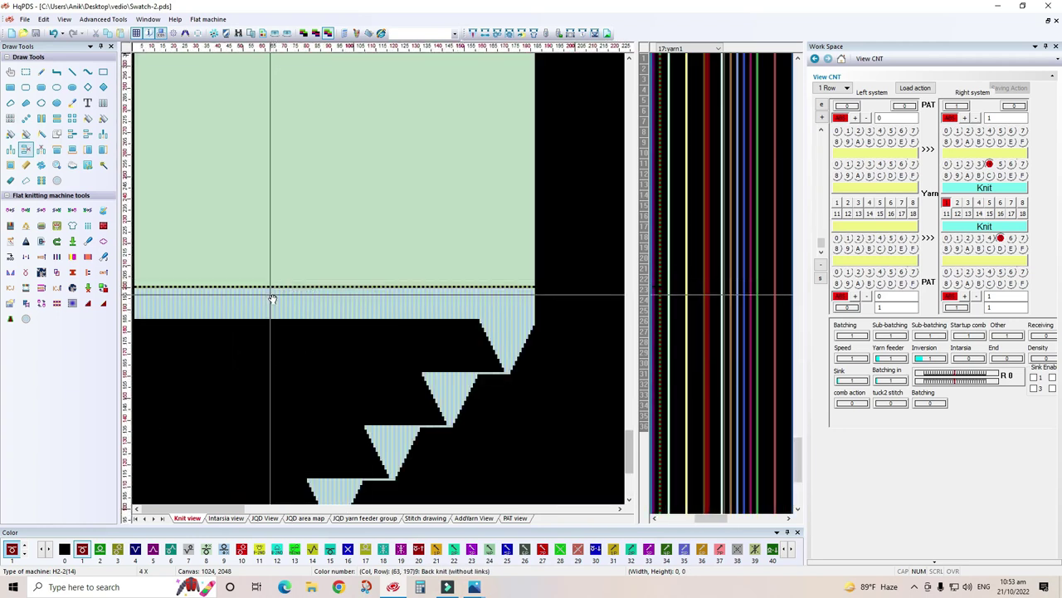
# Recompile Swatch-2 cleanly with 625 PAT rows and no feeder warning, then close the report.
pyautogui.click(471, 35)
pyautogui.click(614, 453)
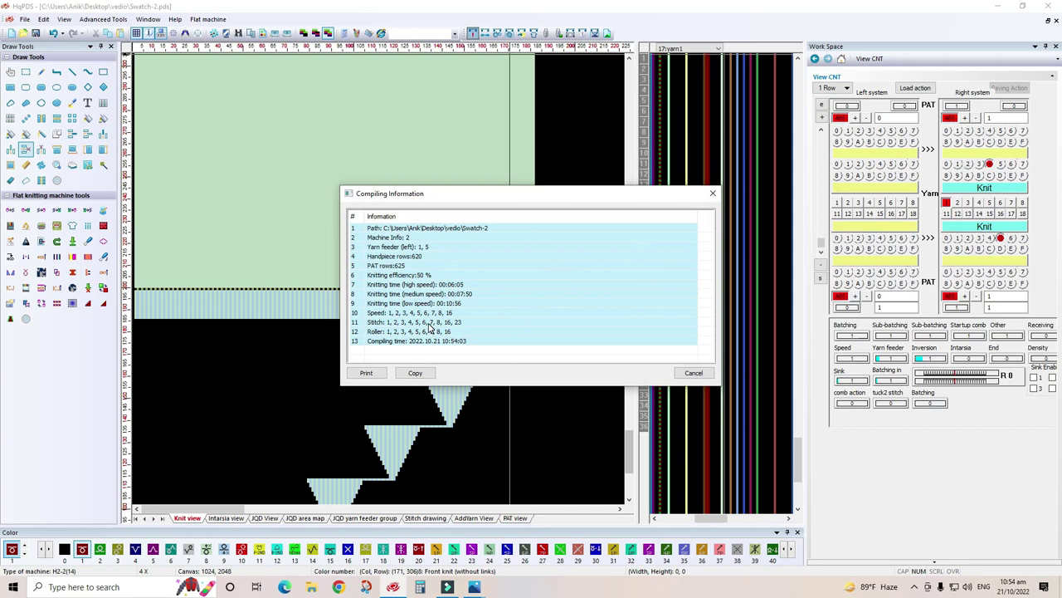
pyautogui.press('Escape')
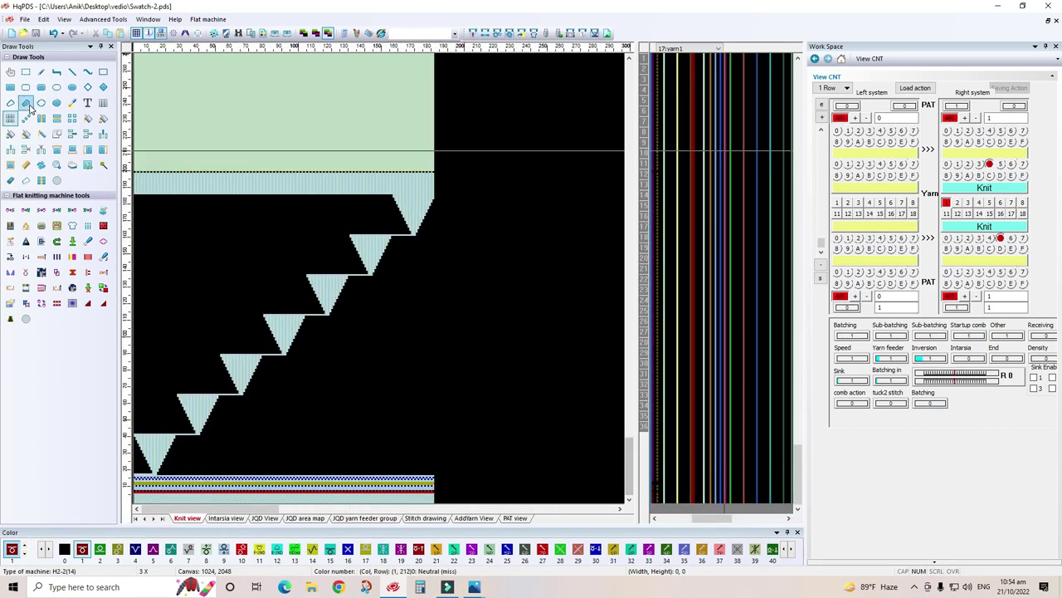
# Show the white sweater photo f1.jpg beside the swatch, minimising the red sweater photo f2.jpg.
pyautogui.click(10, 118)
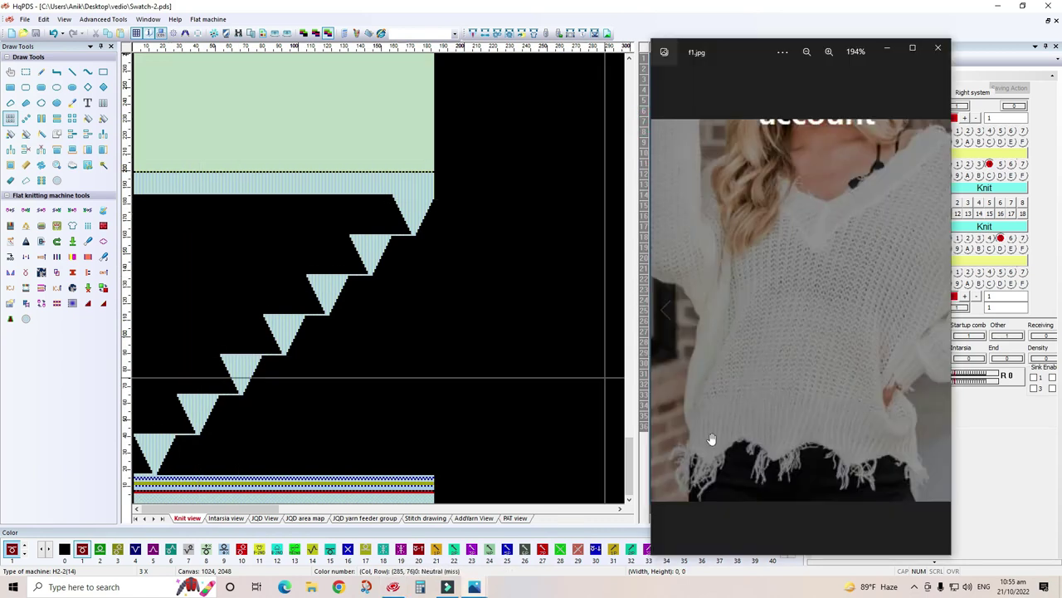
pyautogui.hotkey('alt', 'Tab')
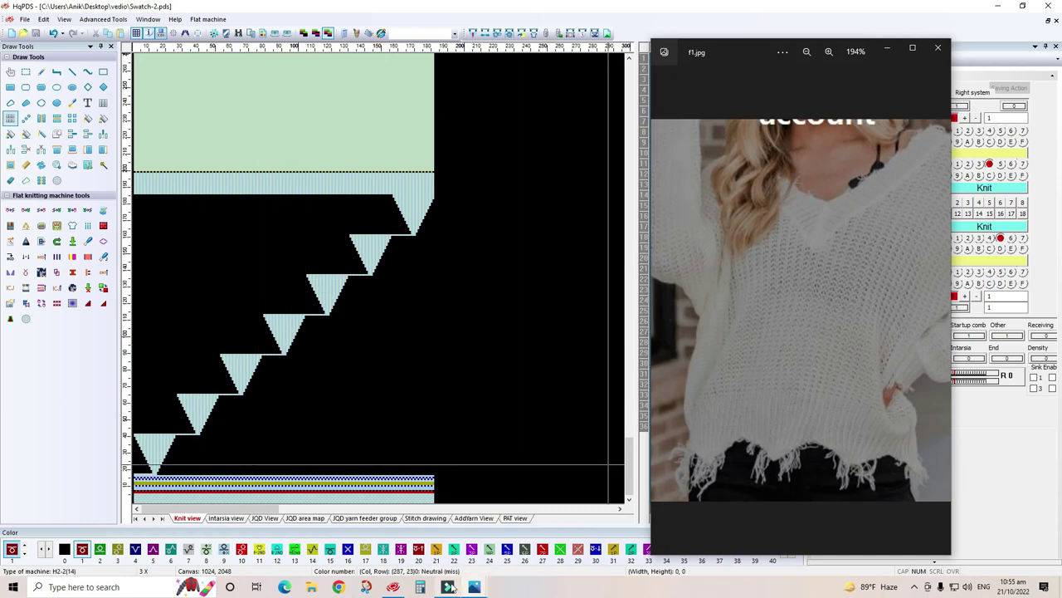
pyautogui.click(449, 523)
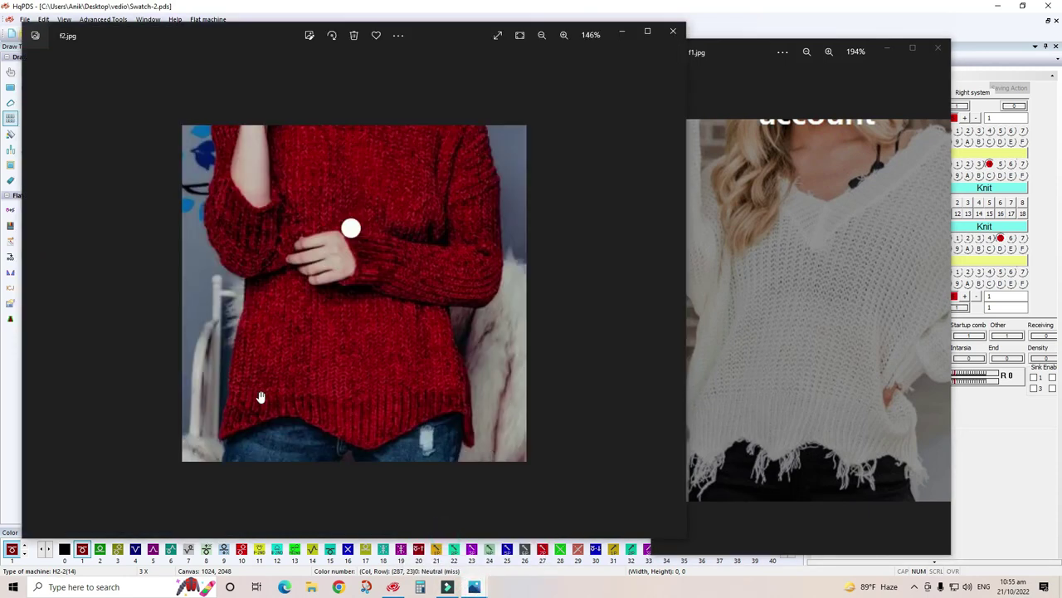
pyautogui.click(625, 33)
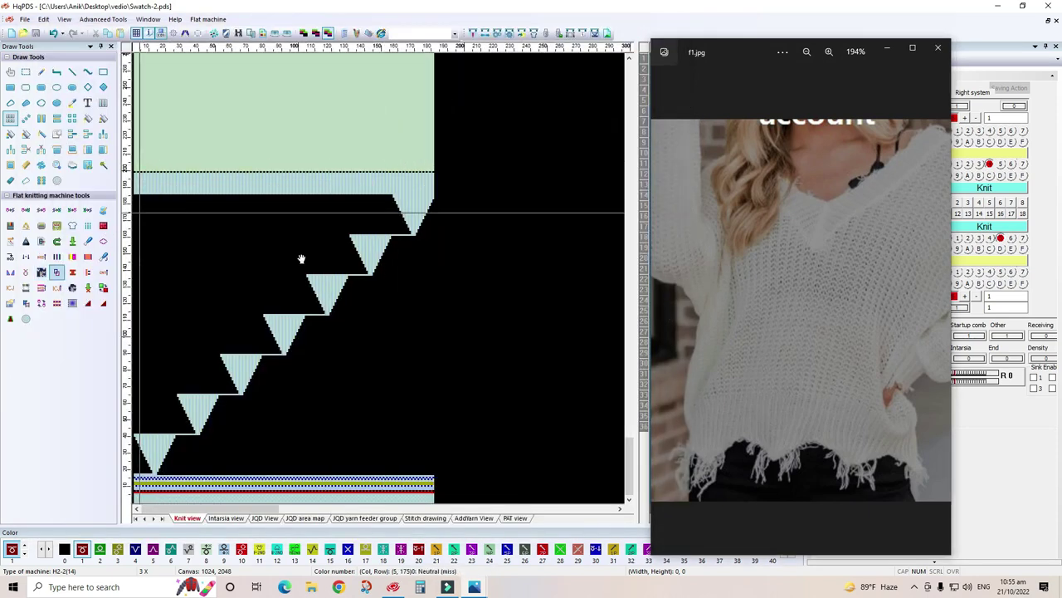
# Accept yarn colours 800000 for feeder 1 and 800080 for feeder 5, launching a maximised 3D simulation.
pyautogui.click(40, 272)
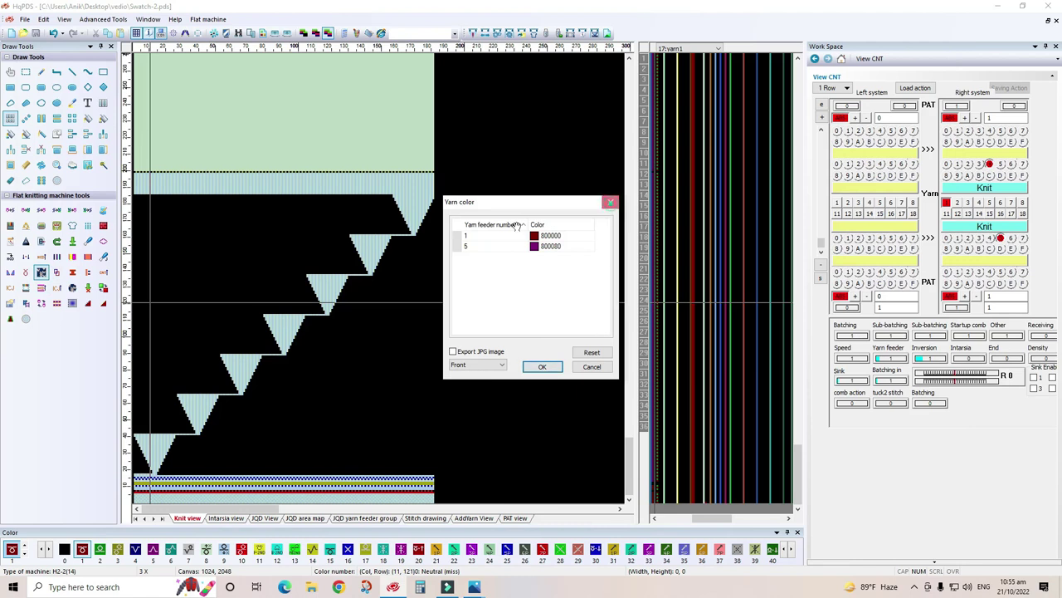
pyautogui.press('Escape')
pyautogui.click(43, 273)
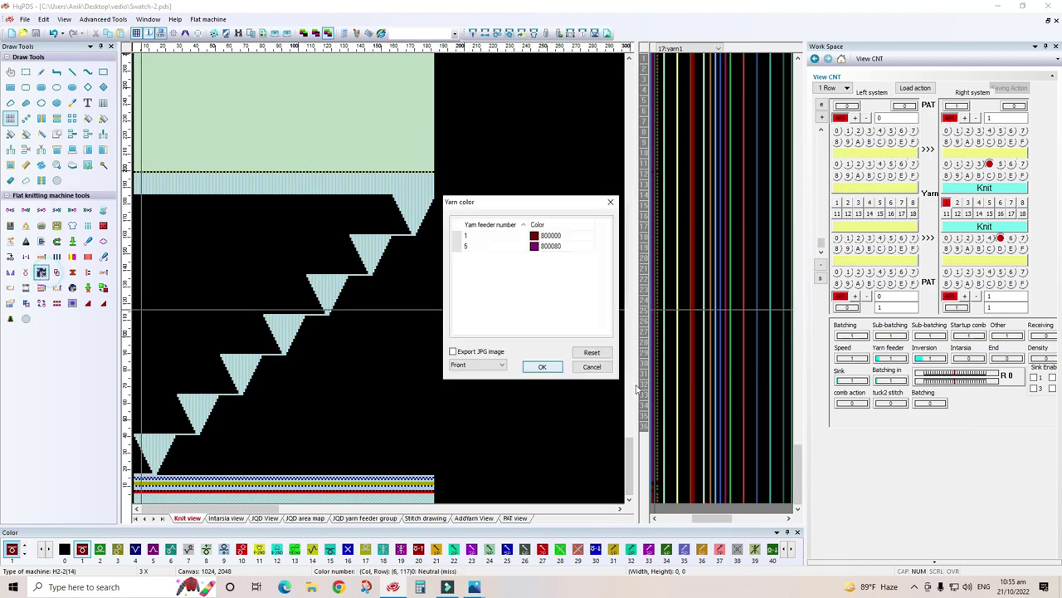
pyautogui.click(542, 368)
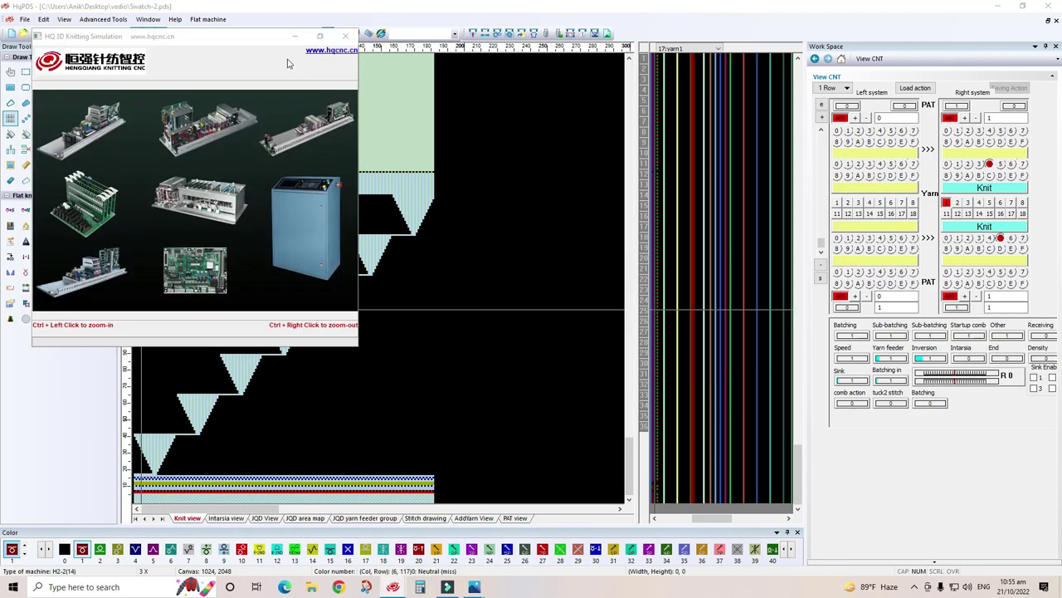
pyautogui.click(321, 37)
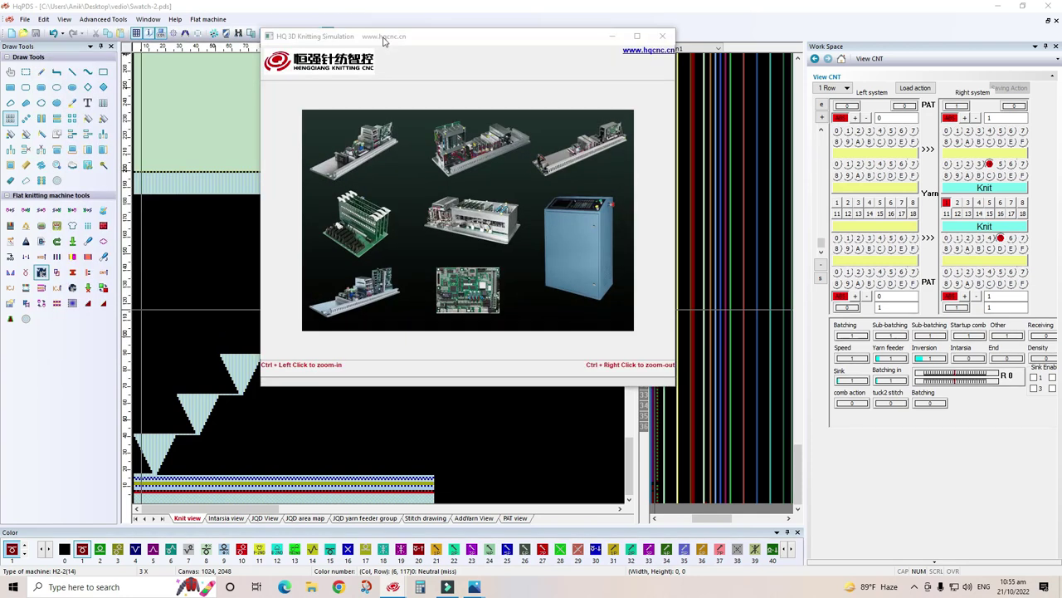
pyautogui.click(633, 37)
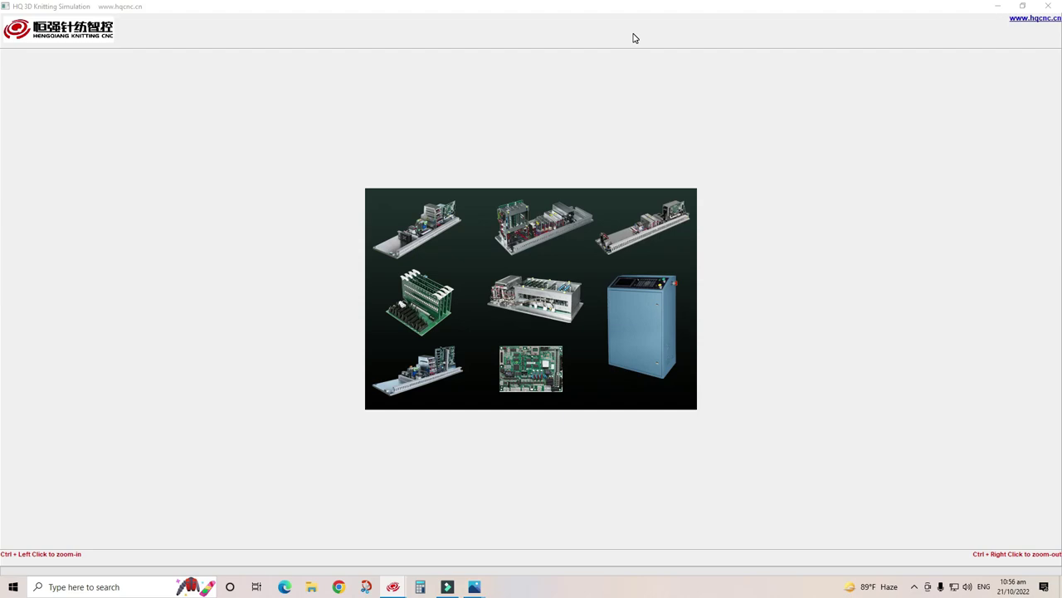
# Inspect the purple swatch with its dark red border in the Front view, then close the simulation.
pyautogui.scroll(-5, 611, 420)
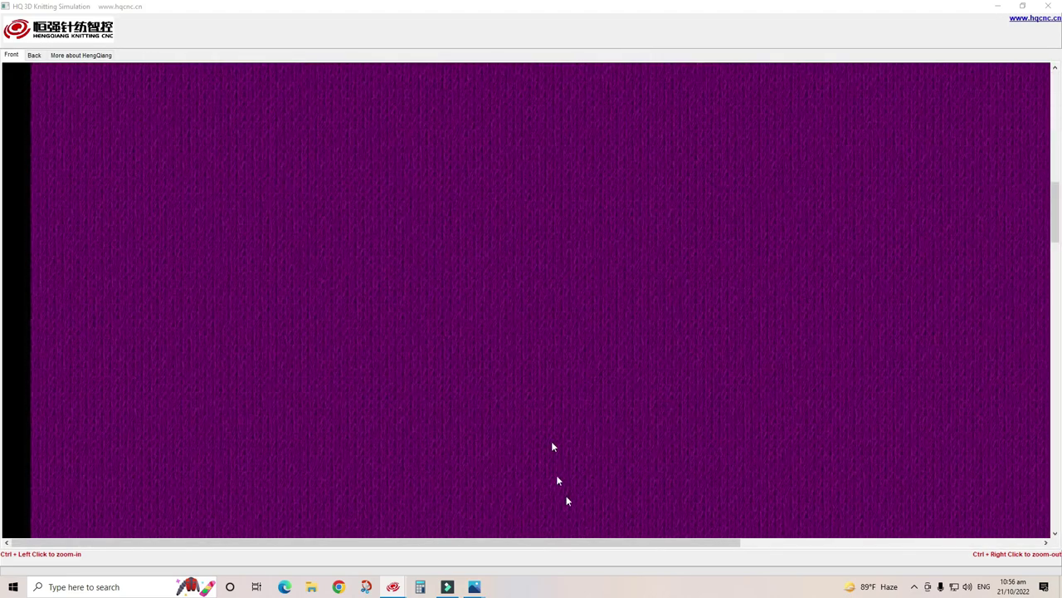
pyautogui.scroll(-5, 551, 446)
pyautogui.scroll(-5, 540, 438)
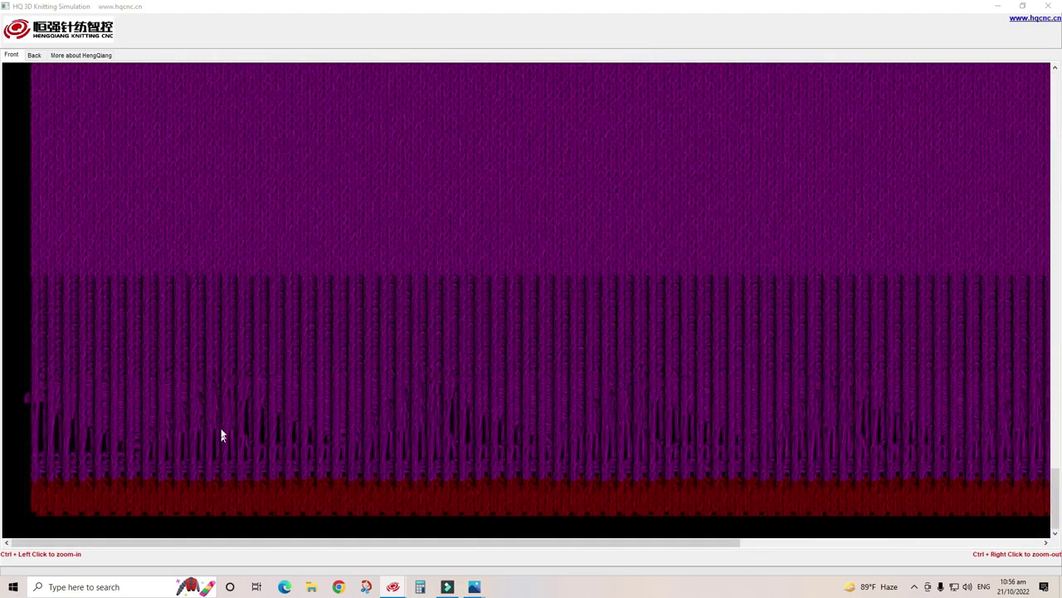
pyautogui.click(299, 478)
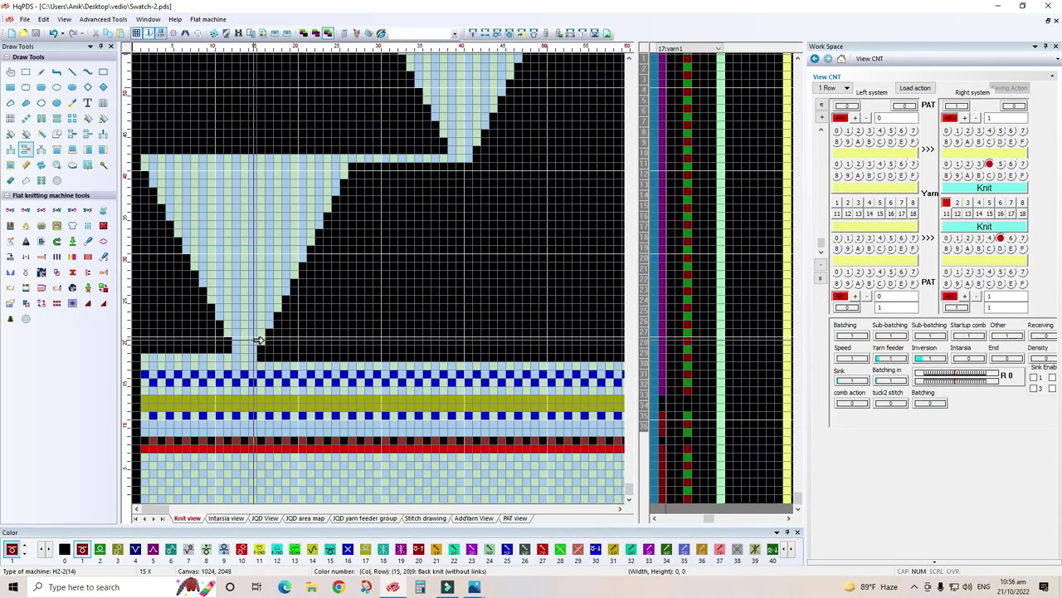
# Delete several top rows of the lowest triangle and move the upper triangle down onto it.
pyautogui.scroll(1, 253, 338)
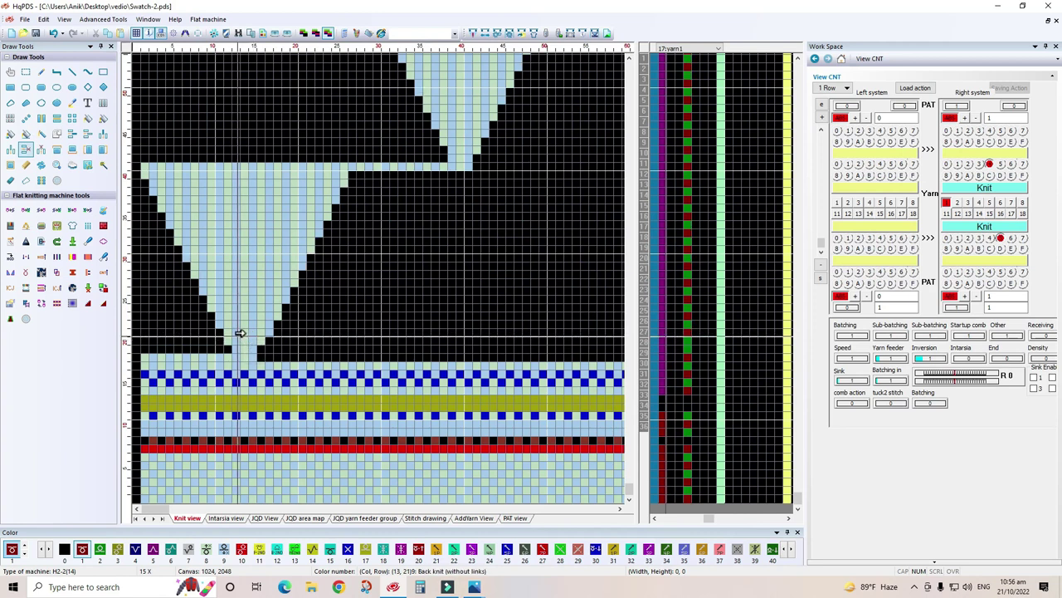
pyautogui.scroll(3, 235, 322)
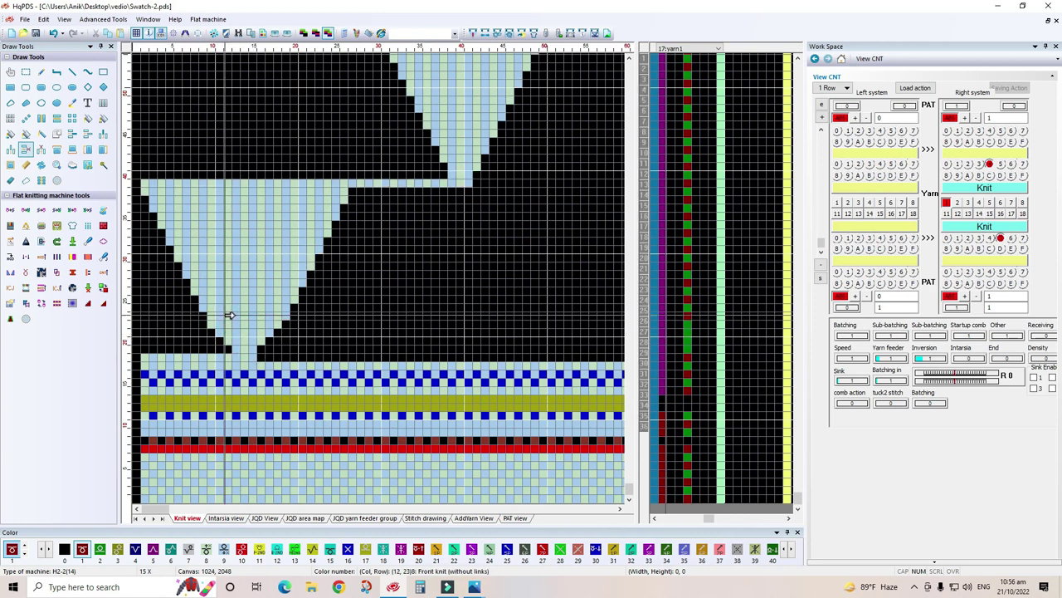
pyautogui.click(209, 297)
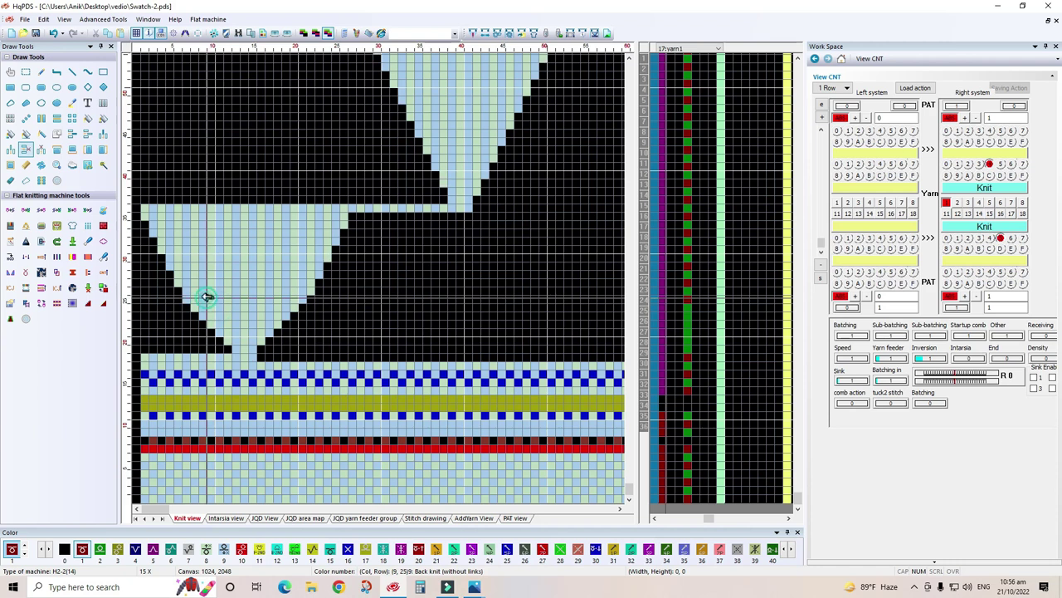
pyautogui.click(189, 282)
pyautogui.click(166, 268)
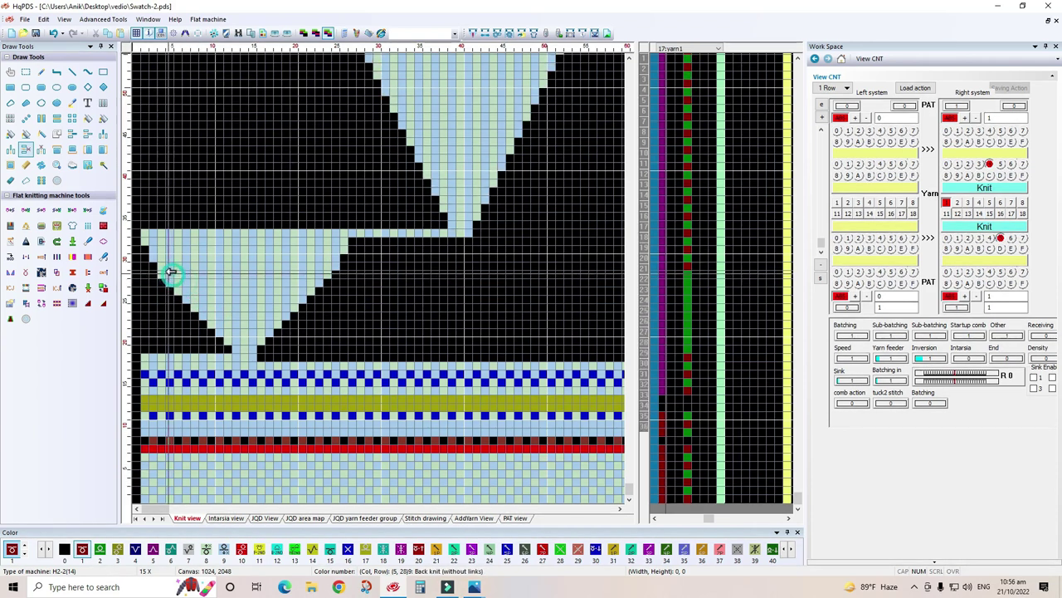
pyautogui.click(153, 262)
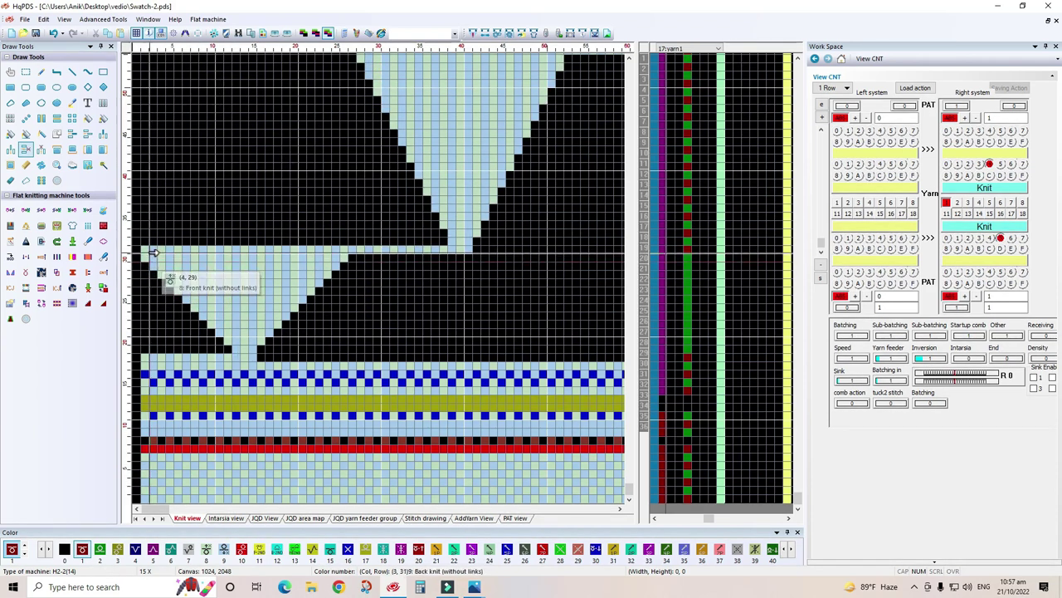
pyautogui.click(148, 256)
pyautogui.click(150, 257)
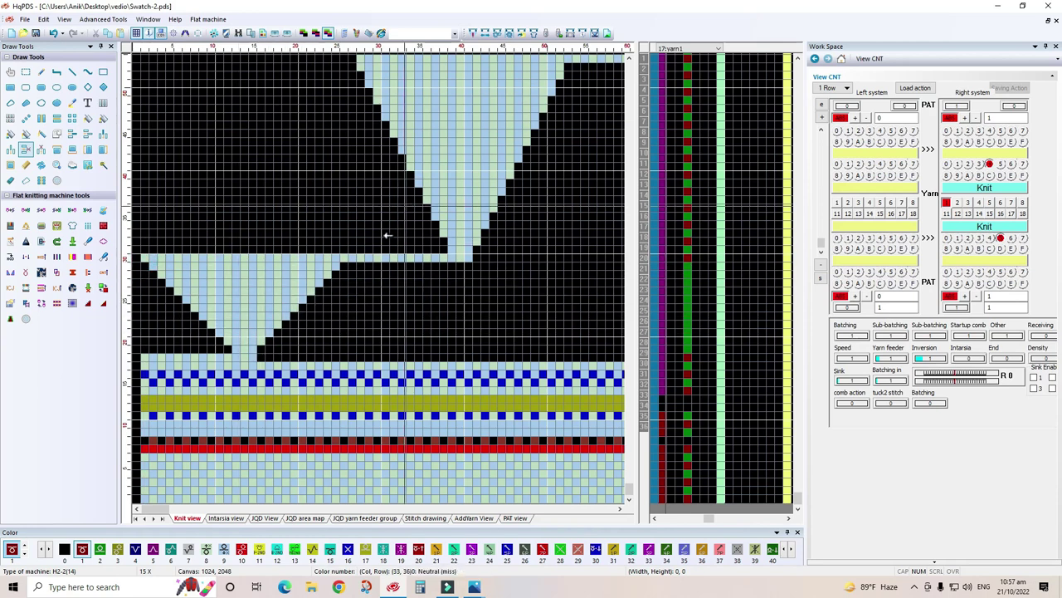
pyautogui.click(352, 275)
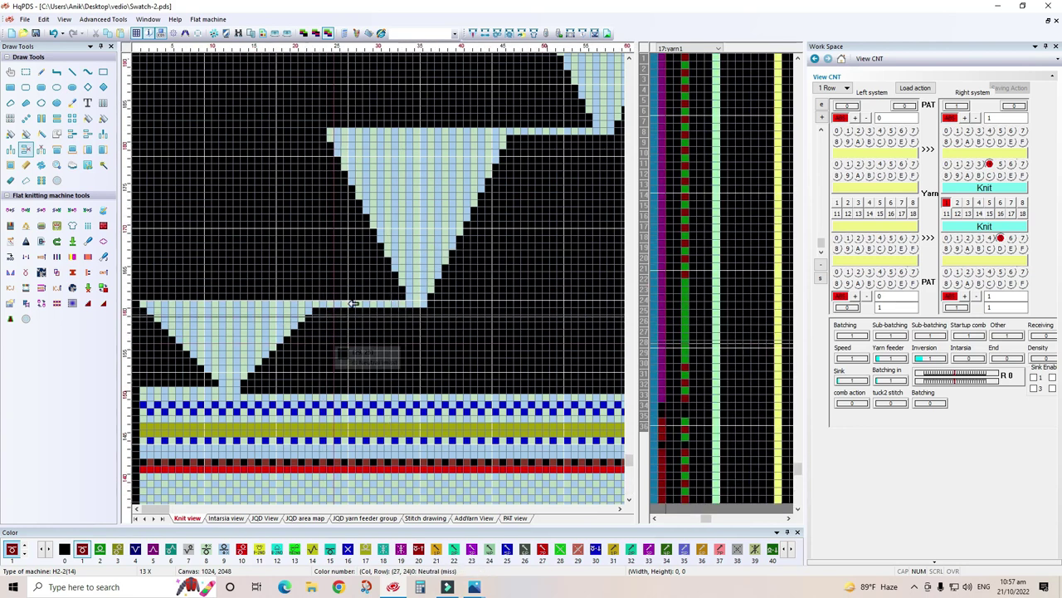
# Select the 5-stitch by 32-row block below the second triangle's tip, then show hidden taskbar icons.
pyautogui.scroll(-2, 257, 390)
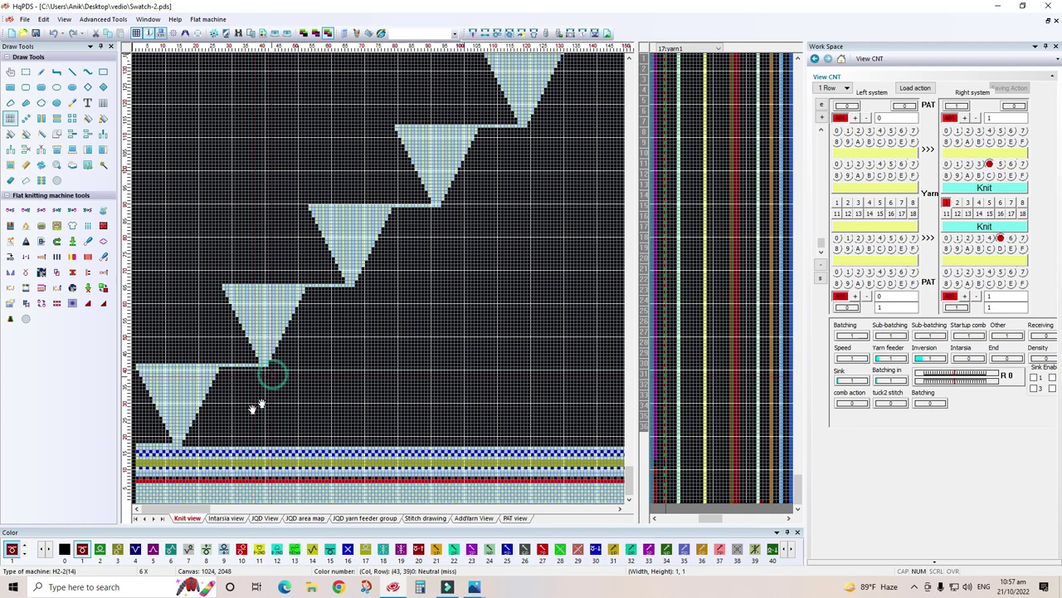
pyautogui.moveTo(271, 373); pyautogui.dragTo(286, 480)
pyautogui.click(916, 586)
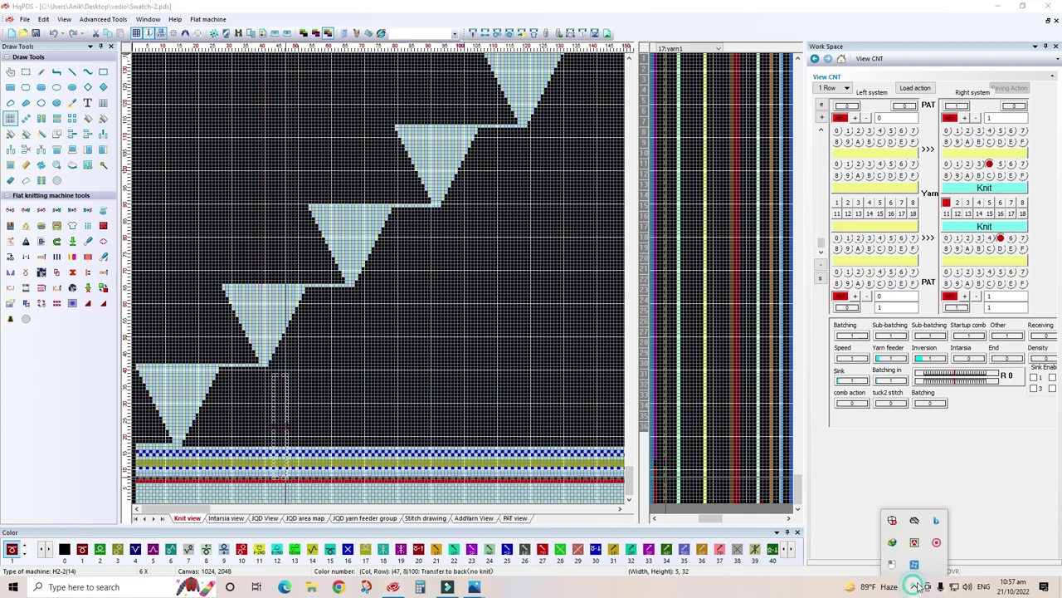